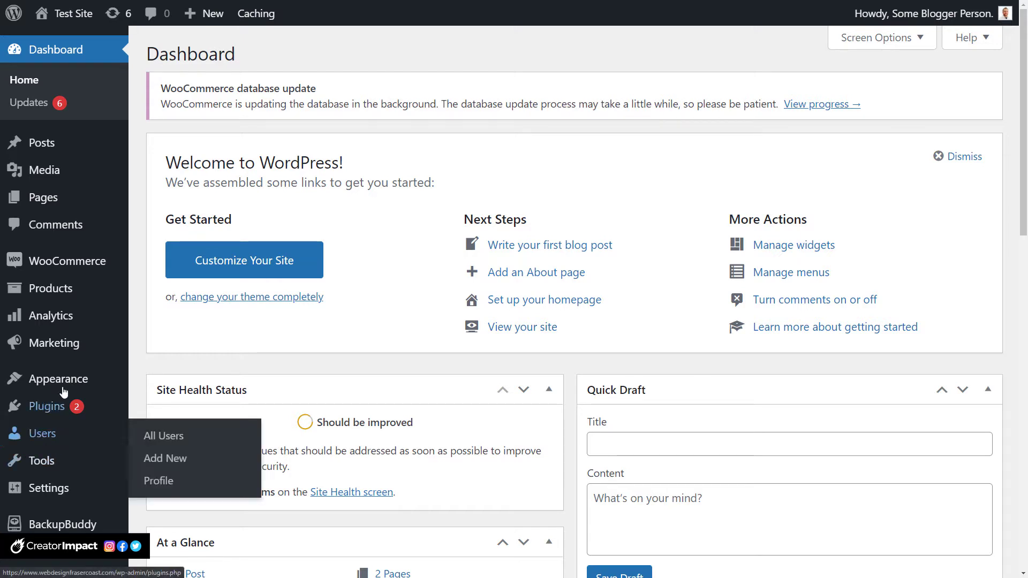
Step: Search plugins for 'password protected', then install and activate the Password Protected plugin
{"action": "mouse_move", "coordinate": [78, 342]}
{"action": "mouse_move", "coordinate": [59, 408]}
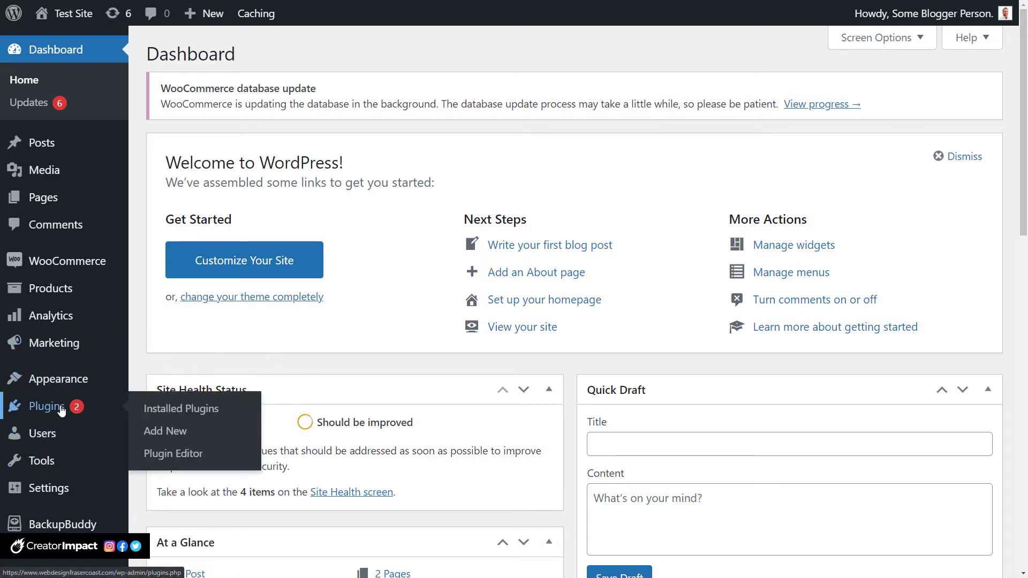
{"action": "left_click", "coordinate": [179, 432]}
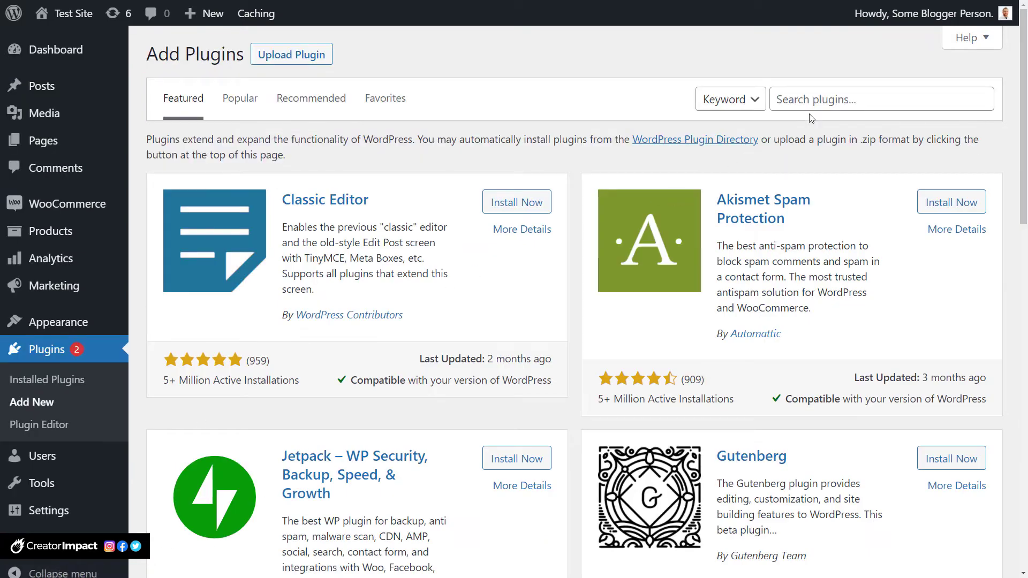
{"action": "left_click", "coordinate": [815, 99]}
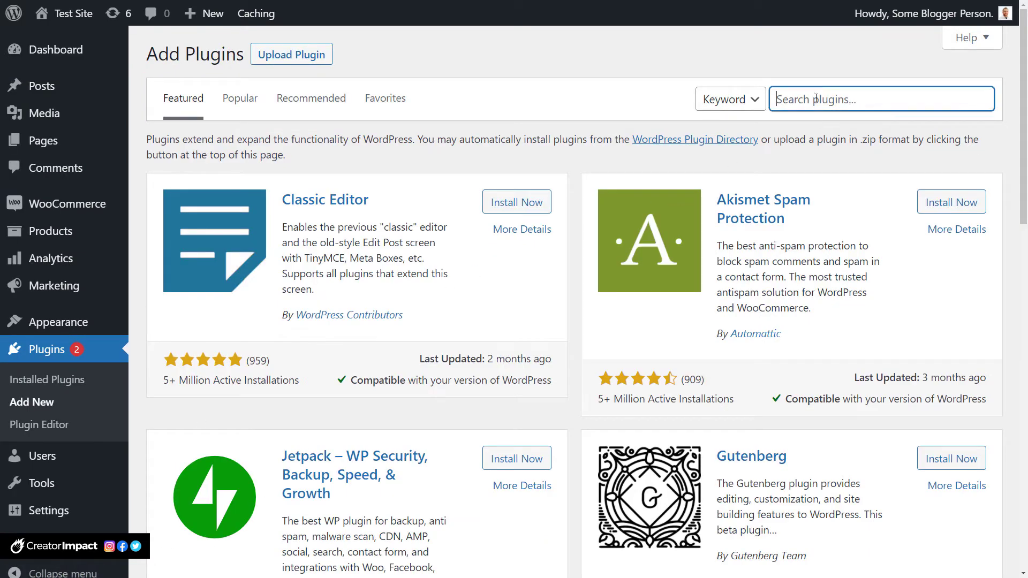
{"action": "type", "text": "password protected"}
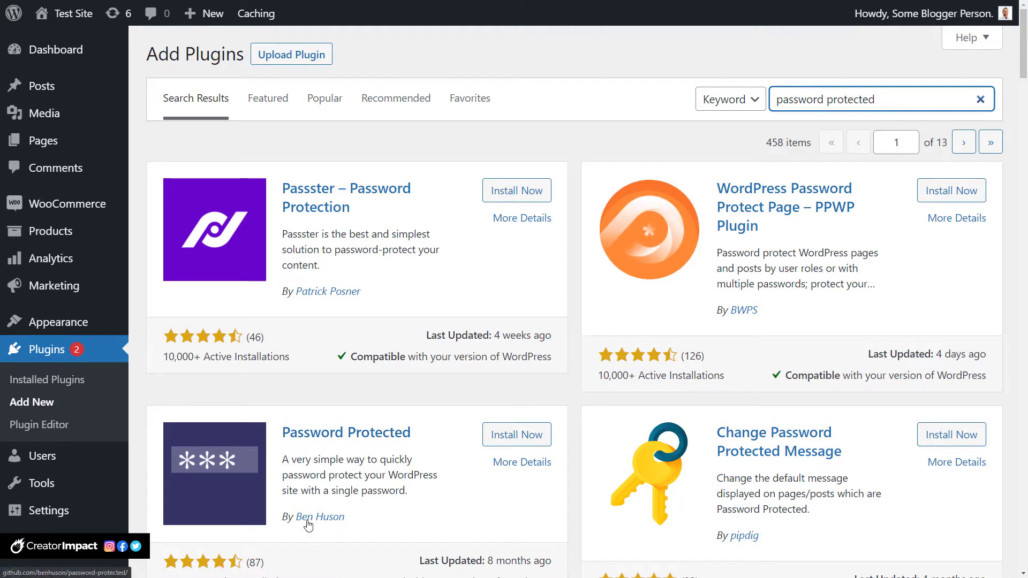
{"action": "left_click", "coordinate": [514, 436]}
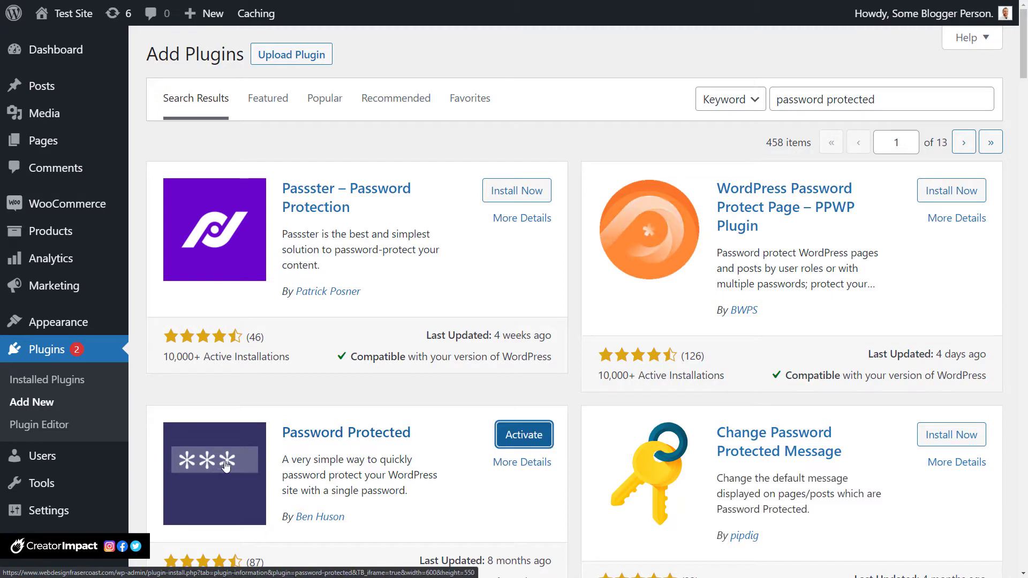
{"action": "left_click", "coordinate": [524, 434]}
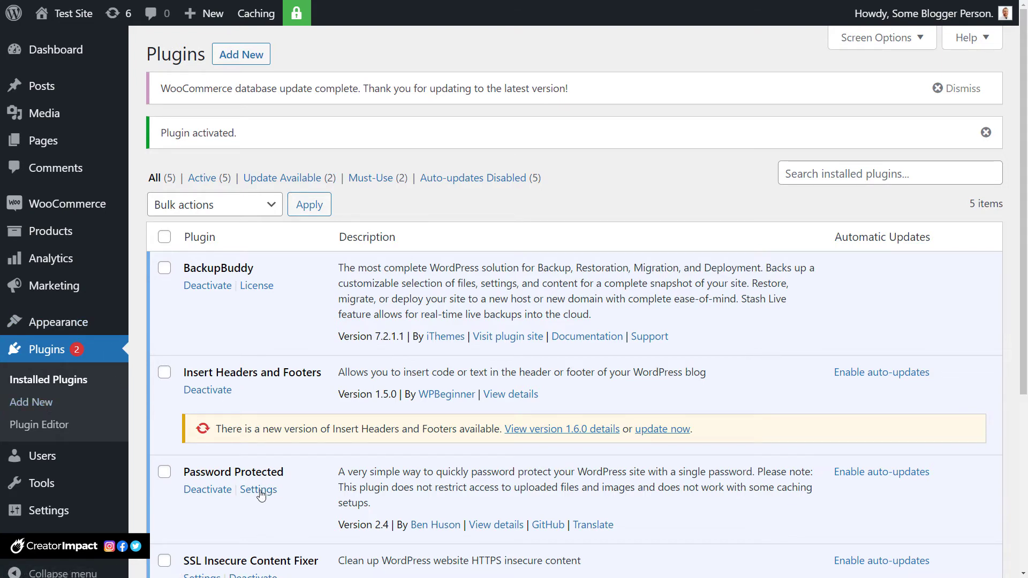
Step: Open the Password Protected settings and tick Enabled for site-wide protection
{"action": "scroll", "coordinate": [61, 347], "scroll_direction": "down", "scroll_amount": 3}
{"action": "scroll", "coordinate": [62, 346], "scroll_direction": "down", "scroll_amount": 2}
{"action": "mouse_move", "coordinate": [61, 491]}
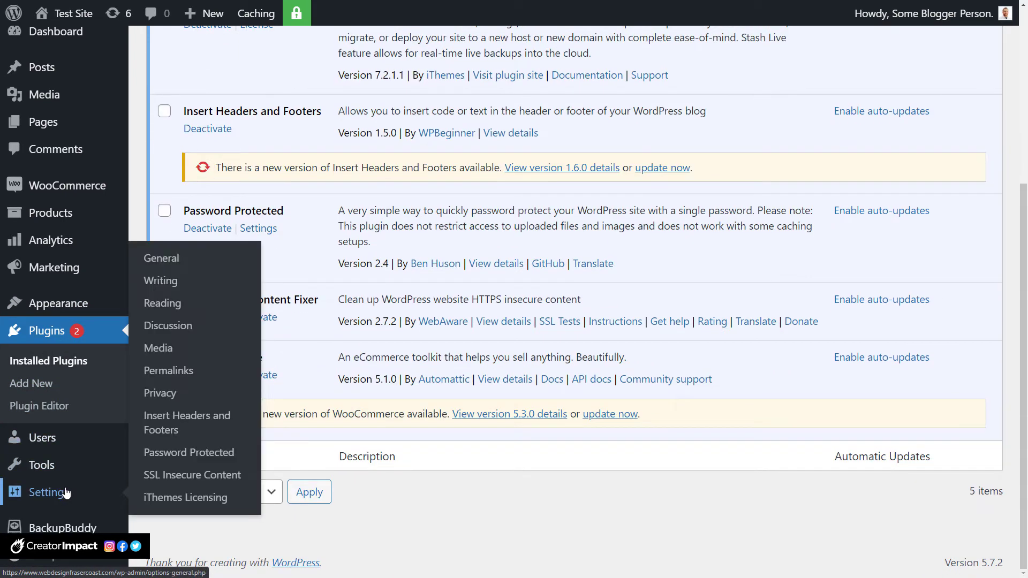
{"action": "left_click", "coordinate": [172, 458]}
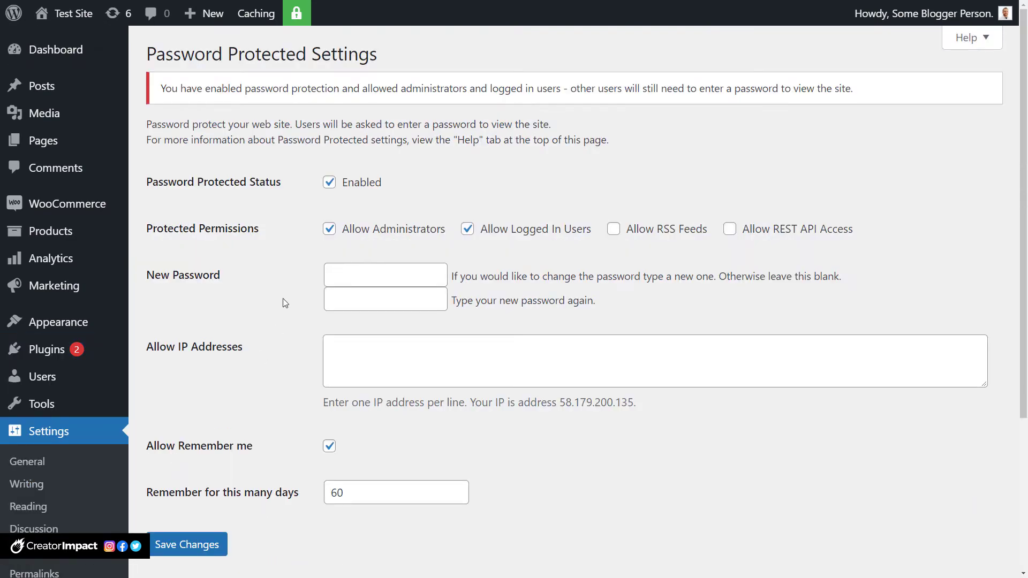
{"action": "left_click", "coordinate": [332, 183]}
{"action": "left_click", "coordinate": [332, 183]}
{"action": "left_click", "coordinate": [332, 186]}
{"action": "left_click", "coordinate": [332, 185]}
Step: Enter and confirm a new site password, keep the 60-day remember-me, and save the settings
{"action": "left_click", "coordinate": [356, 277]}
{"action": "key", "text": "Tab"}
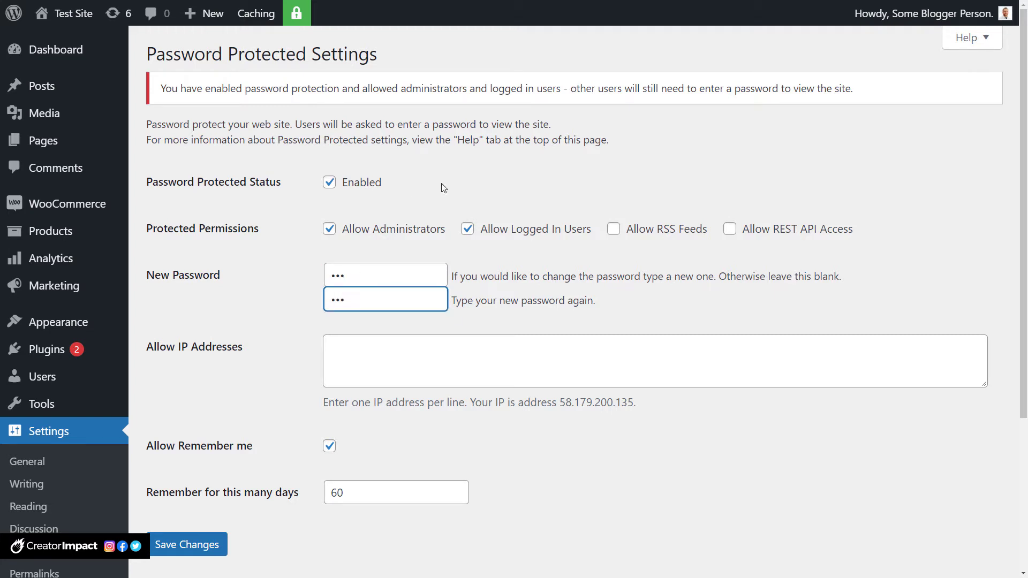
{"action": "left_click", "coordinate": [390, 353]}
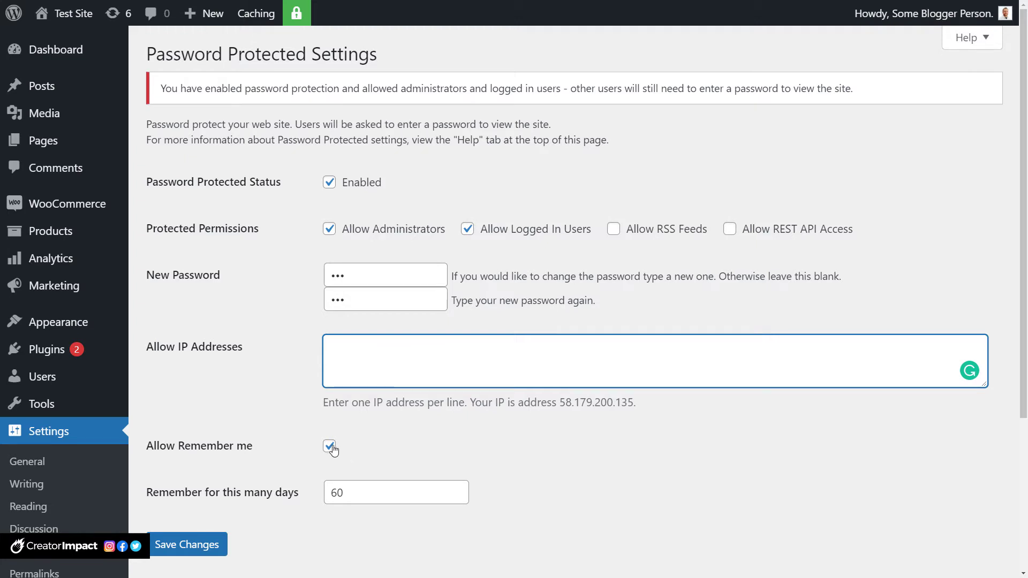
{"action": "left_click", "coordinate": [353, 492]}
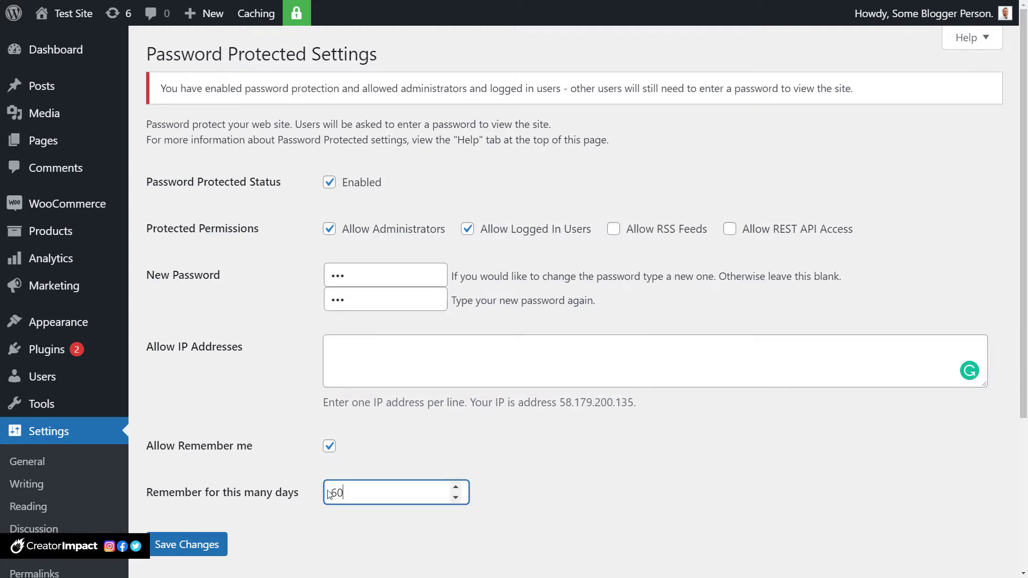
{"action": "double_click", "coordinate": [351, 493]}
{"action": "left_click", "coordinate": [350, 493]}
{"action": "left_click_drag", "start_coordinate": [350, 493], "coordinate": [321, 495]}
{"action": "left_click", "coordinate": [187, 544]}
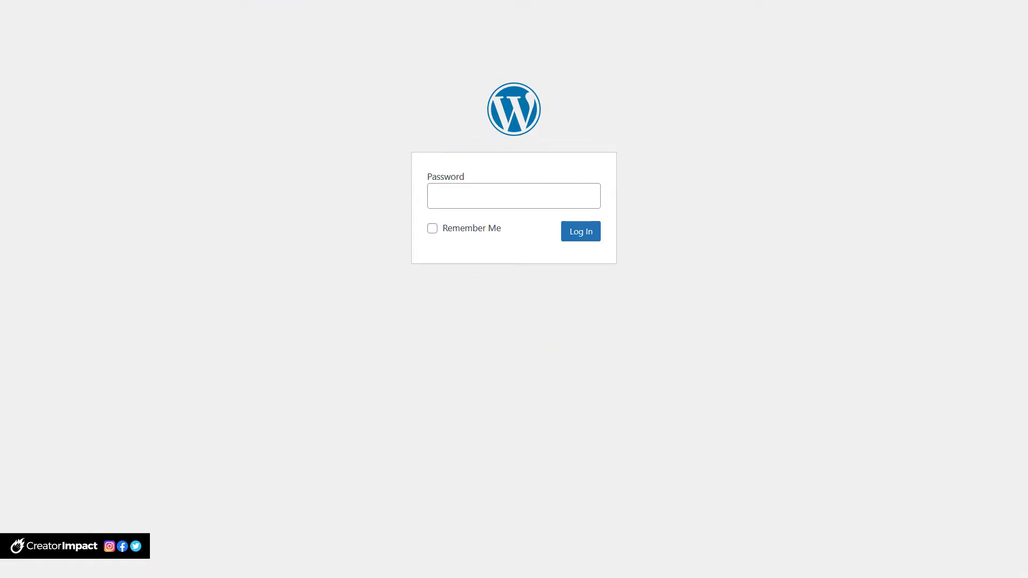
{"action": "left_click", "coordinate": [489, 200]}
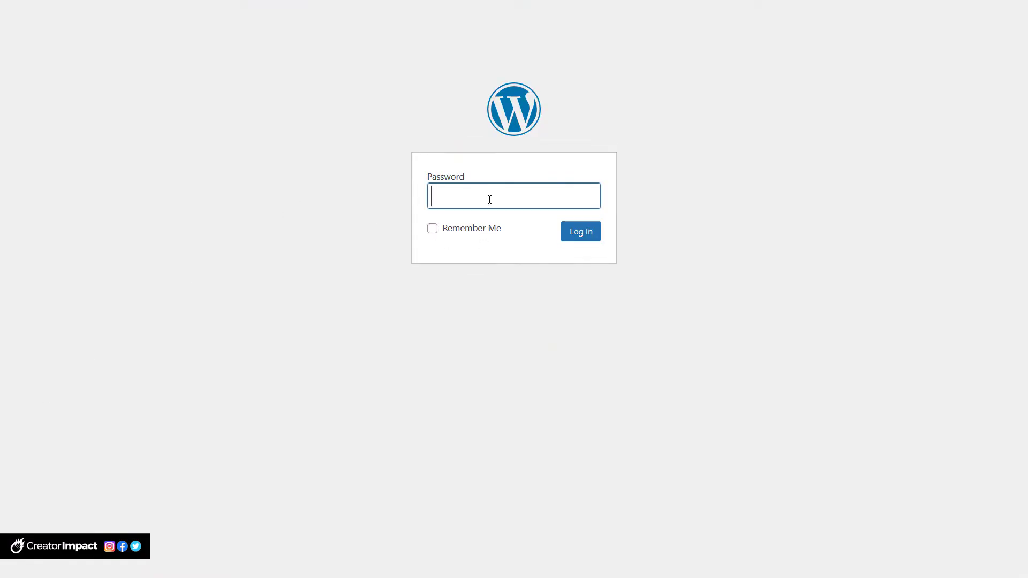
{"action": "type", "text": "***"}
{"action": "left_click", "coordinate": [578, 233]}
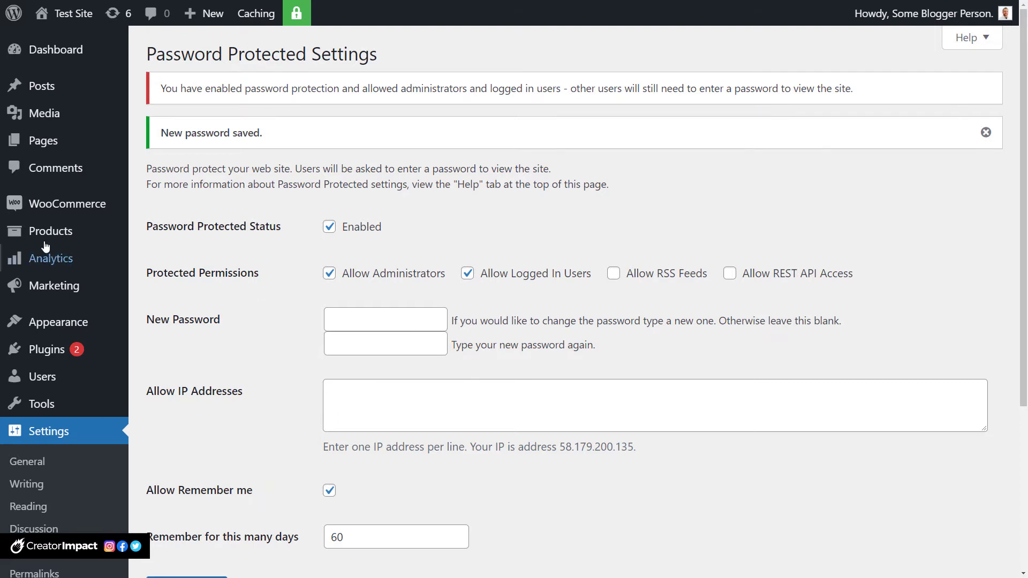
Step: From All Pages, open the About Us page in the block editor
{"action": "mouse_move", "coordinate": [24, 142]}
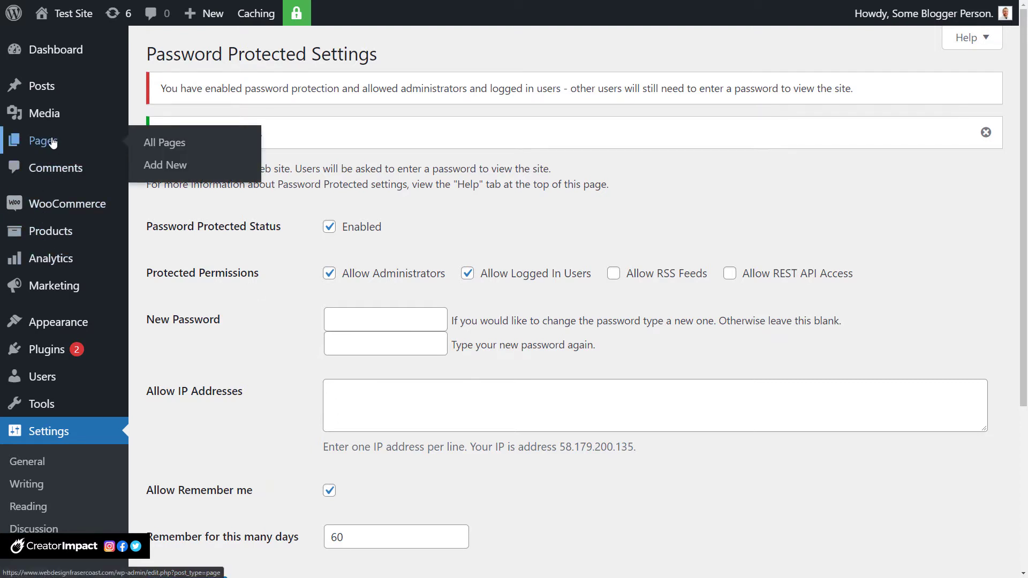
{"action": "left_click", "coordinate": [34, 144]}
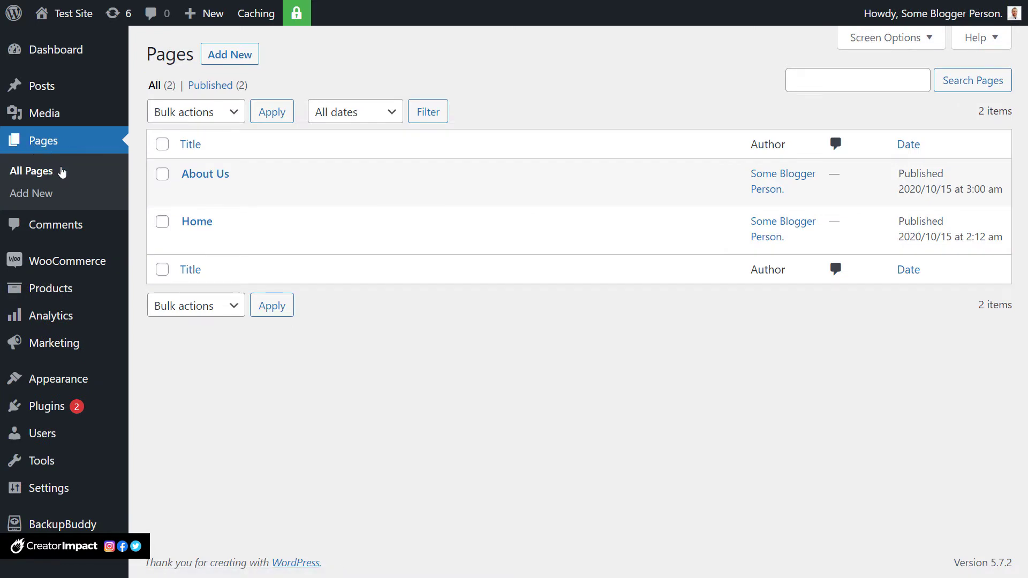
{"action": "mouse_move", "coordinate": [244, 194]}
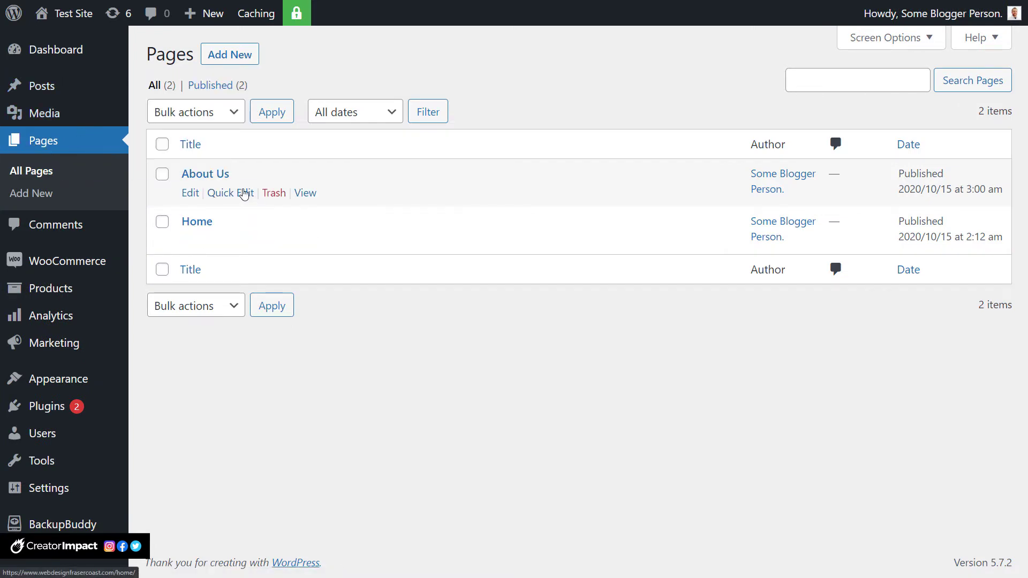
{"action": "left_click", "coordinate": [212, 179]}
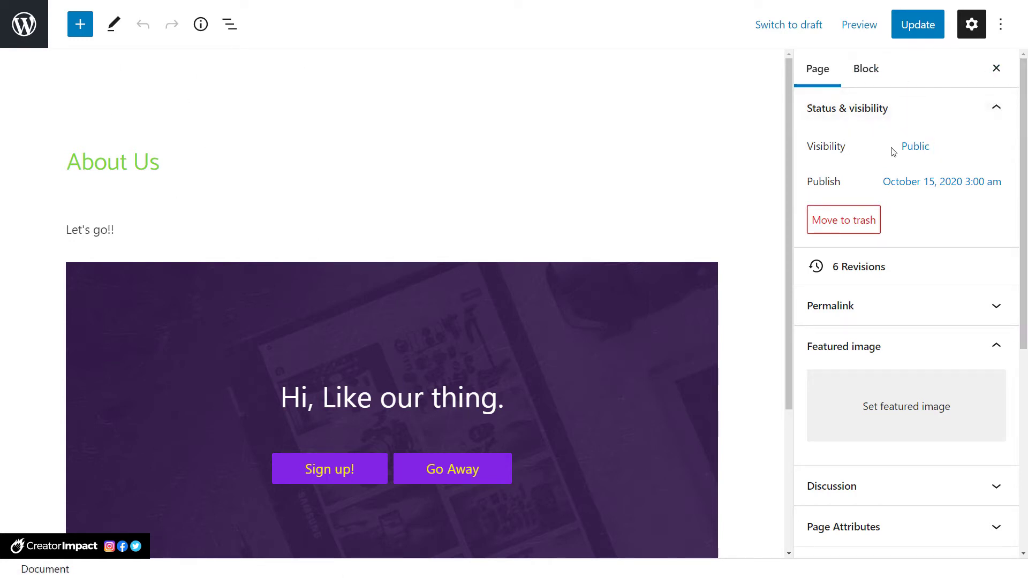
Step: Set the About Us page visibility to Password Protected, backing out of a Private attempt
{"action": "left_click", "coordinate": [928, 162]}
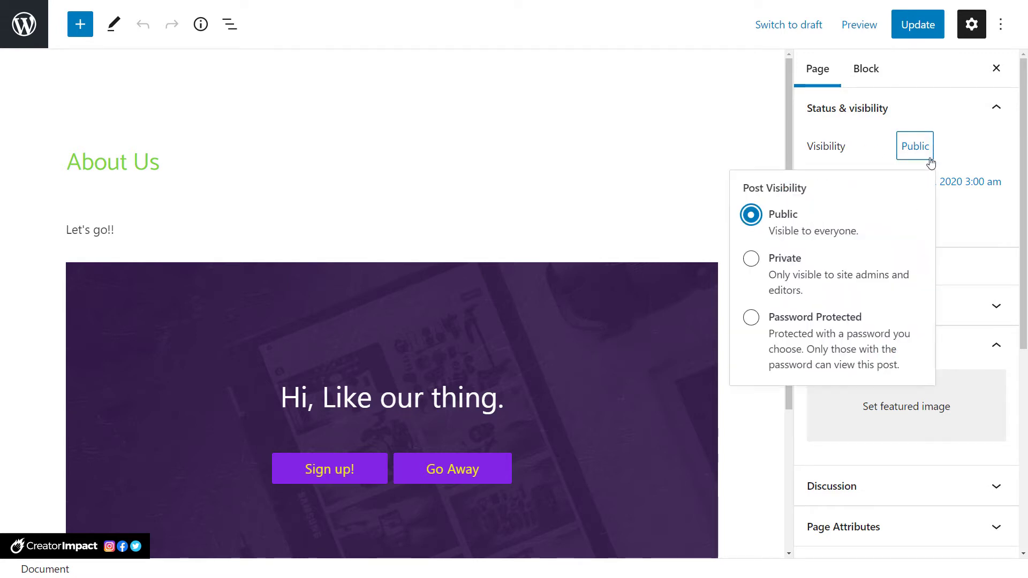
{"action": "left_click", "coordinate": [751, 319]}
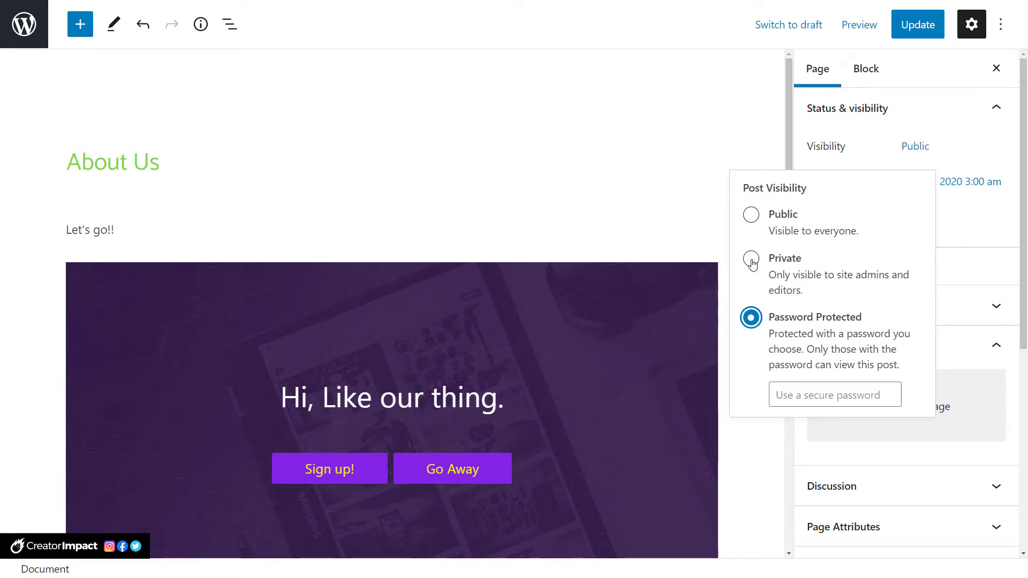
{"action": "left_click", "coordinate": [751, 260]}
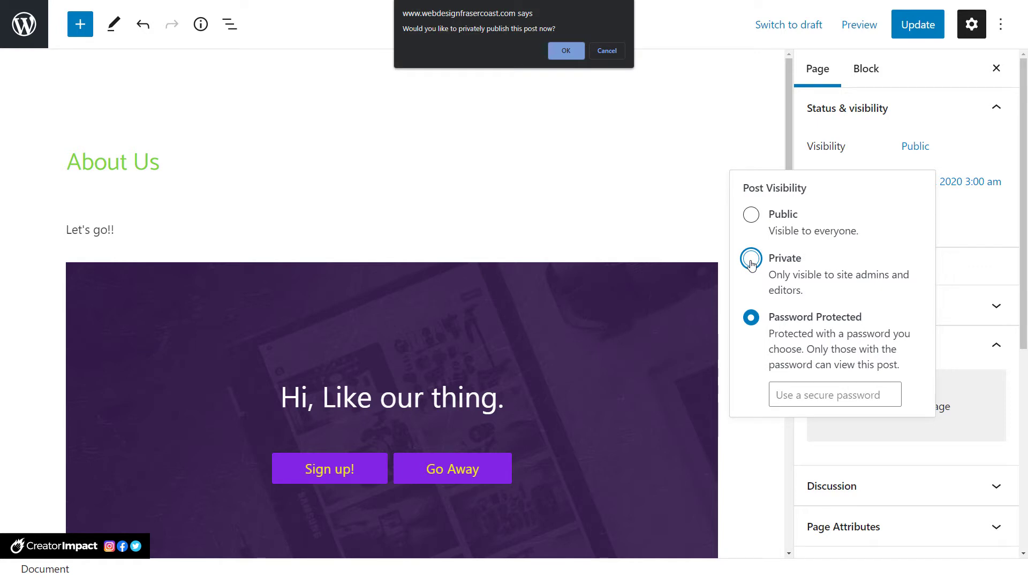
{"action": "left_click", "coordinate": [613, 51]}
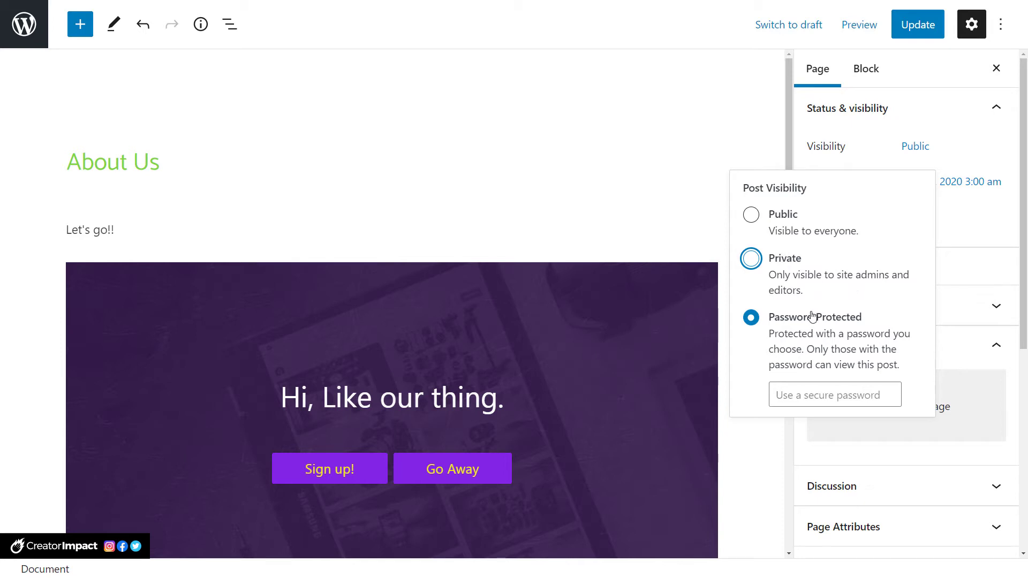
{"action": "left_click", "coordinate": [792, 321]}
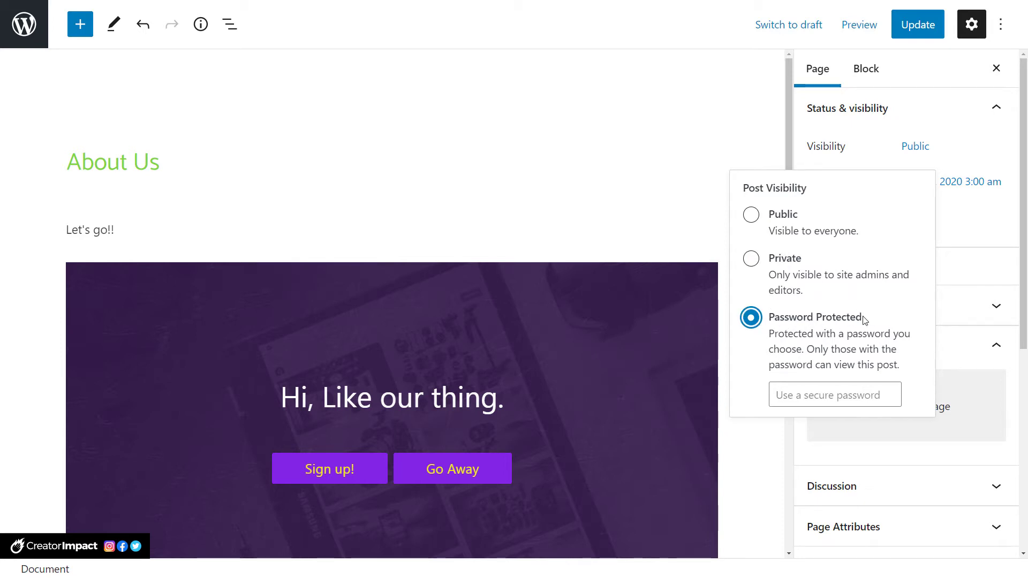
Step: Enter the page password, update About Us, and return to the Pages list
{"action": "left_click", "coordinate": [838, 398]}
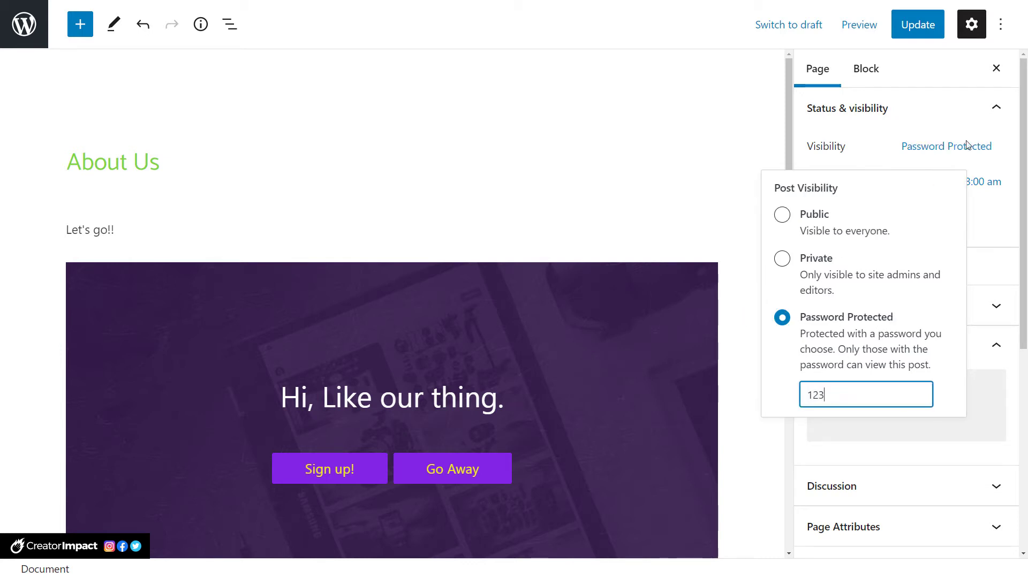
{"action": "left_click", "coordinate": [929, 29]}
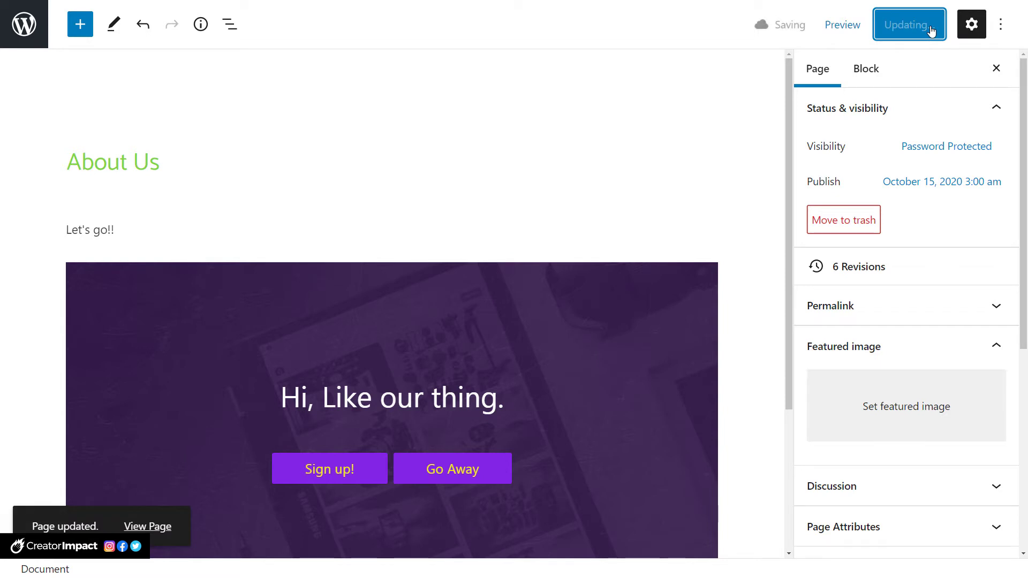
{"action": "left_click", "coordinate": [42, 37]}
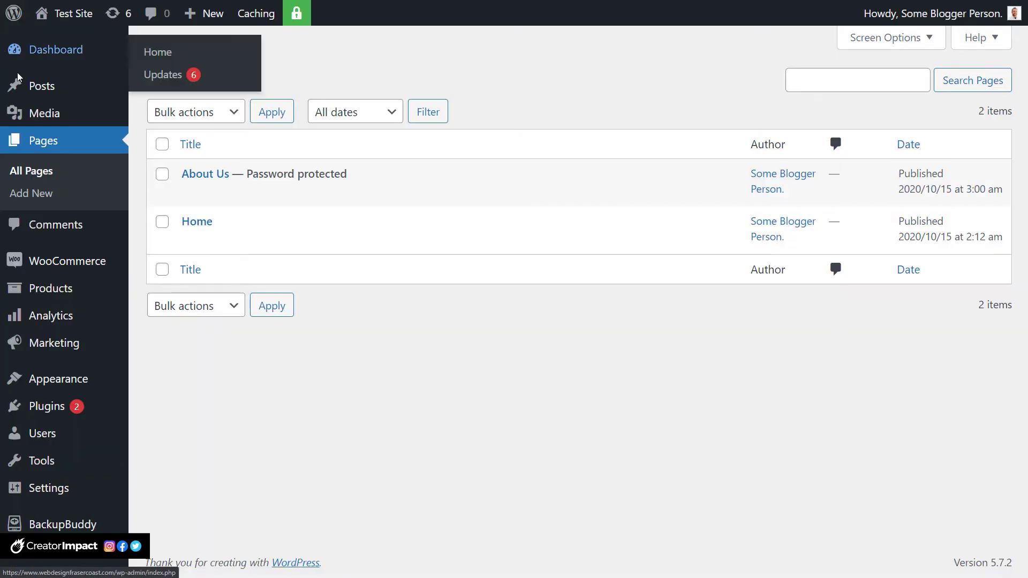
Step: Open the '10 Reasons not eat old cheese.' post, make it Password Protected with a password, and update it
{"action": "left_click", "coordinate": [31, 88]}
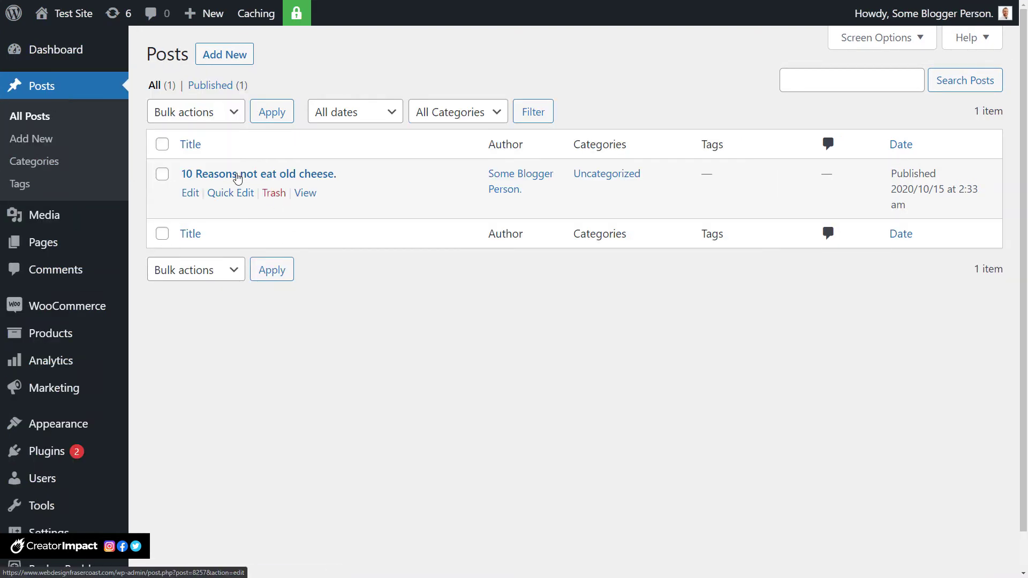
{"action": "left_click", "coordinate": [239, 176]}
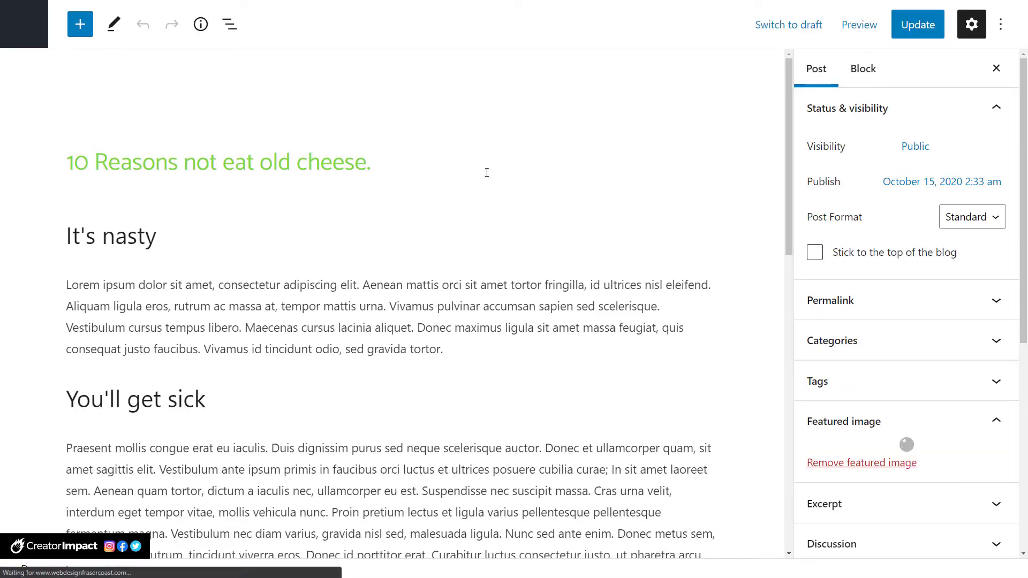
{"action": "left_click", "coordinate": [926, 149]}
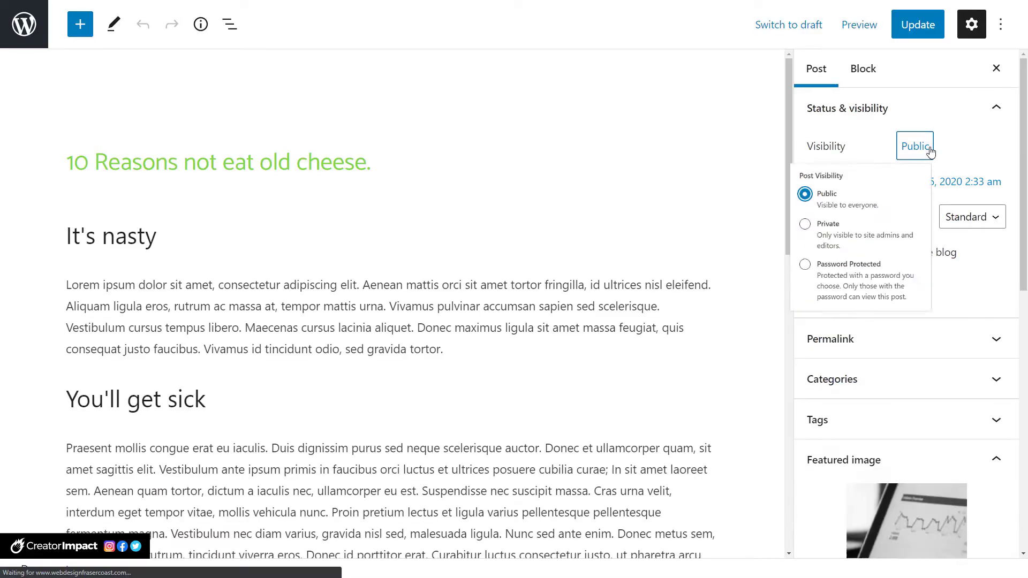
{"action": "left_click", "coordinate": [752, 319]}
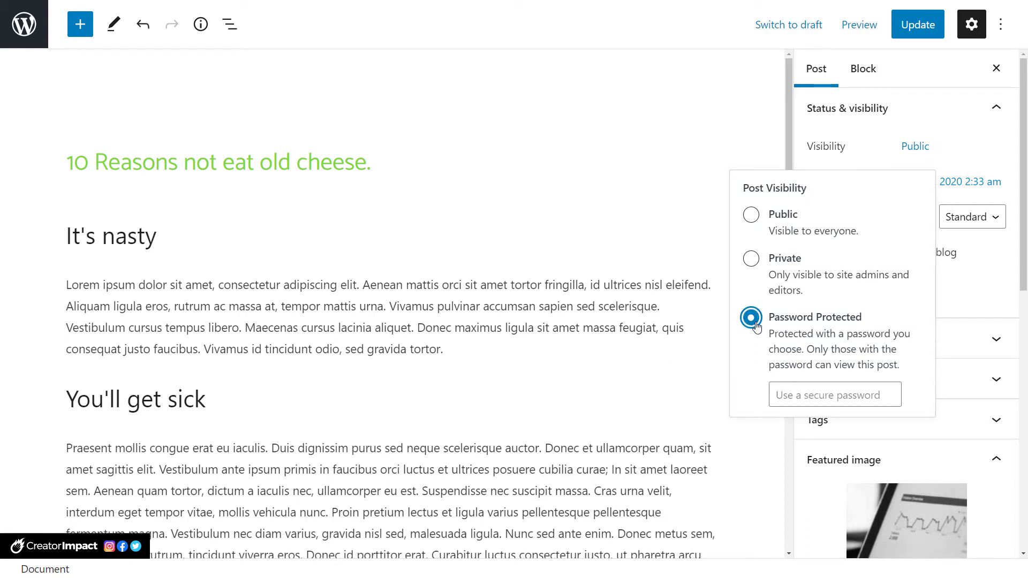
{"action": "left_click", "coordinate": [807, 394]}
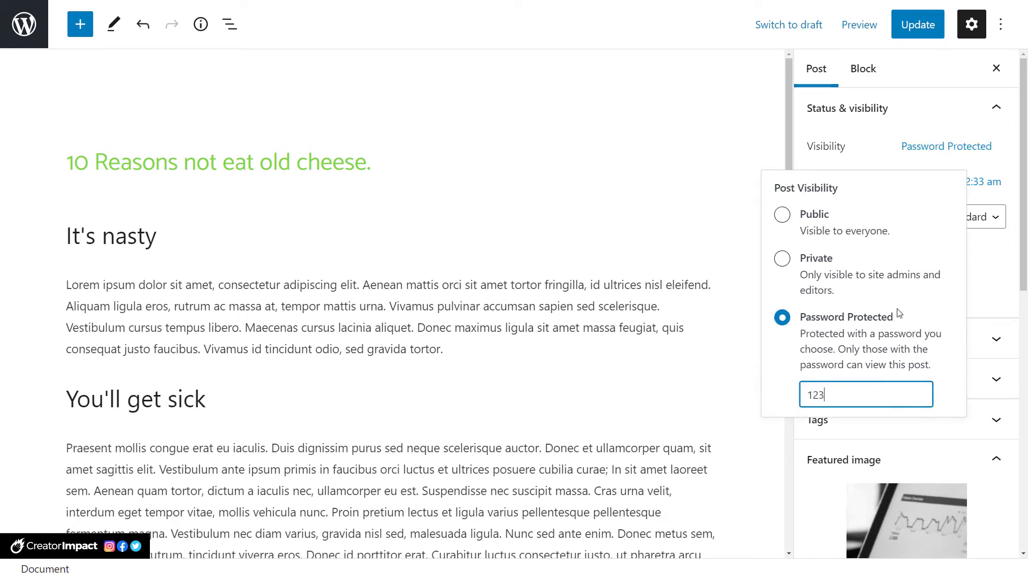
{"action": "left_click", "coordinate": [920, 26]}
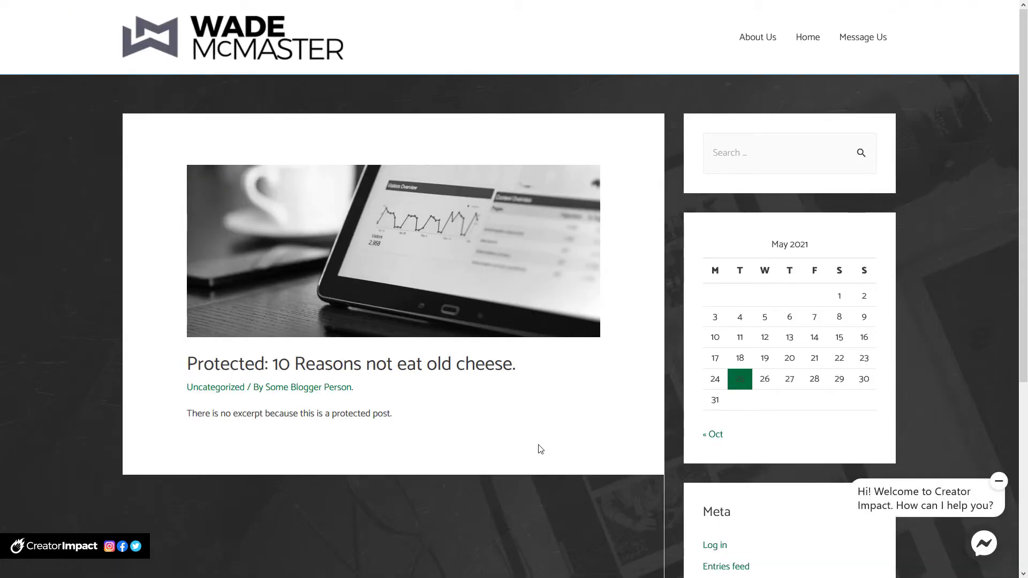
Step: On the live site, view the protected cheese post, unlock About Us with its password, then go Home
{"action": "left_click", "coordinate": [426, 265]}
{"action": "left_click", "coordinate": [370, 290]}
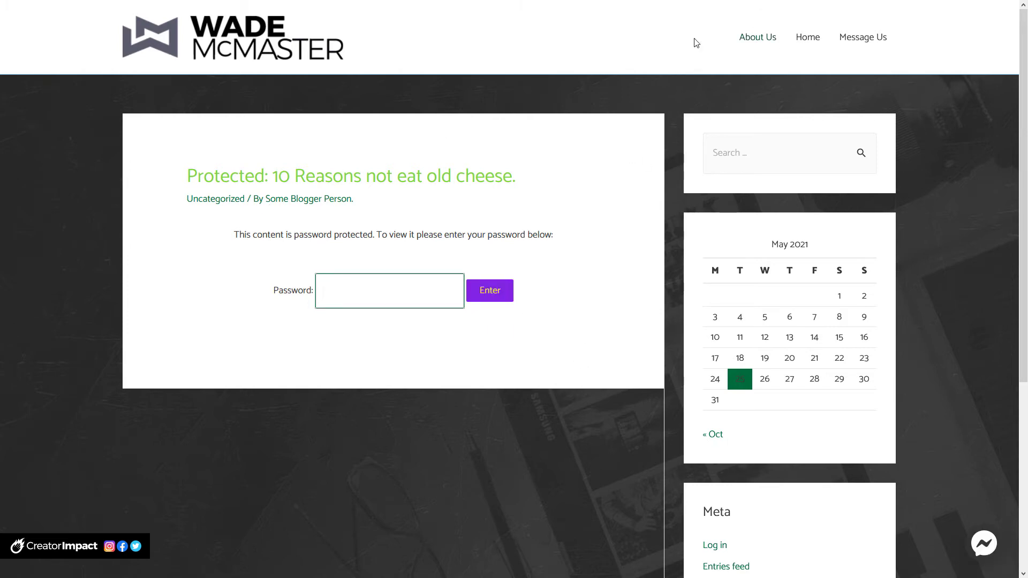
{"action": "left_click", "coordinate": [758, 38]}
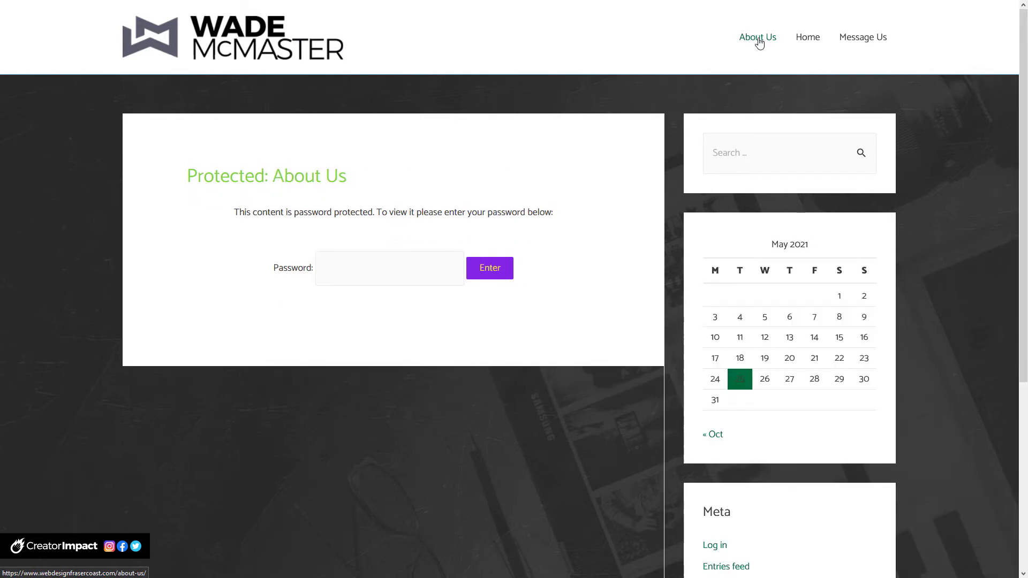
{"action": "left_click", "coordinate": [370, 274]}
{"action": "left_click", "coordinate": [489, 270]}
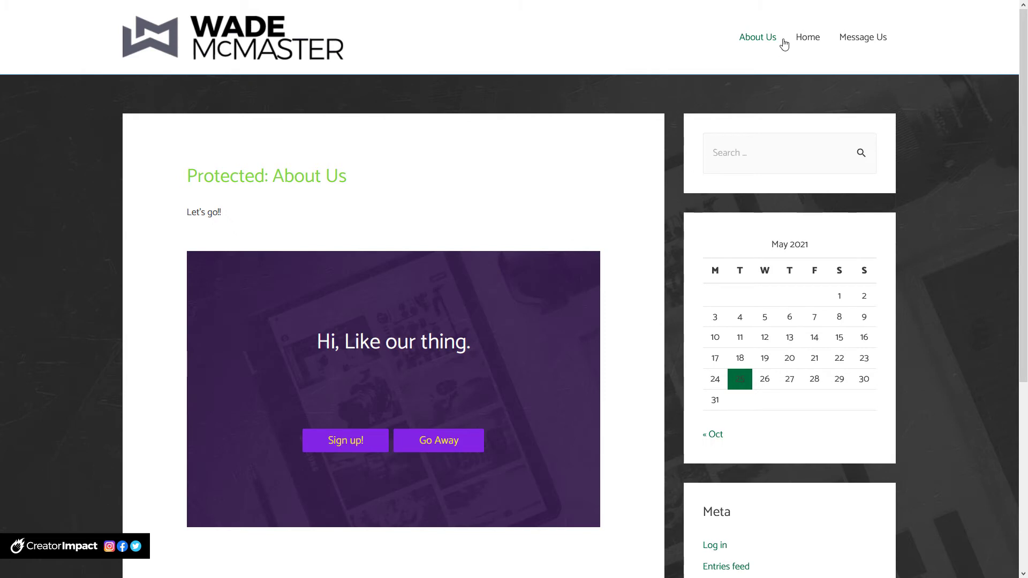
{"action": "left_click", "coordinate": [809, 38]}
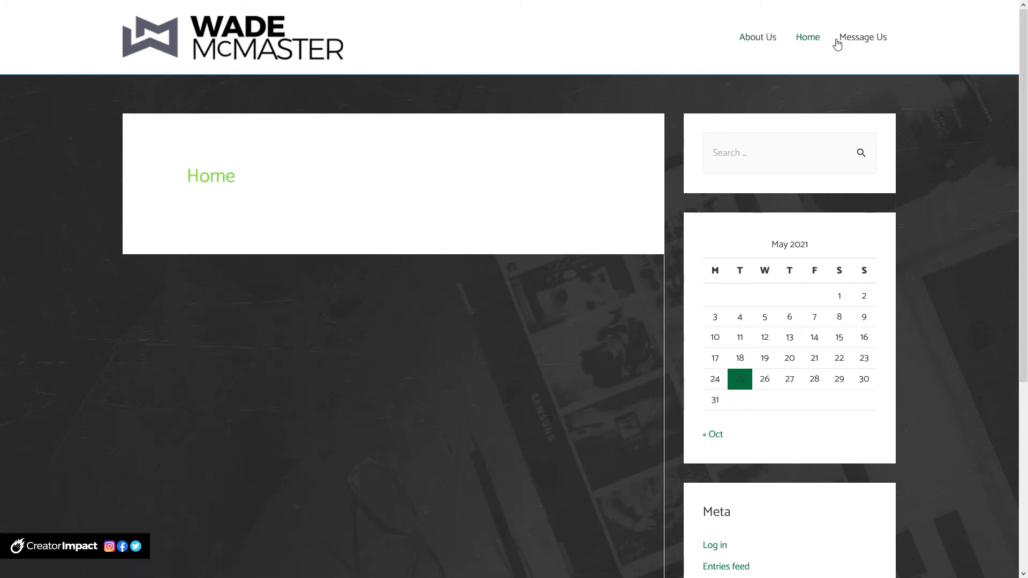
Step: Open the full cheese post from the blog front page and scroll through it, then switch back to the admin
{"action": "left_click", "coordinate": [238, 50]}
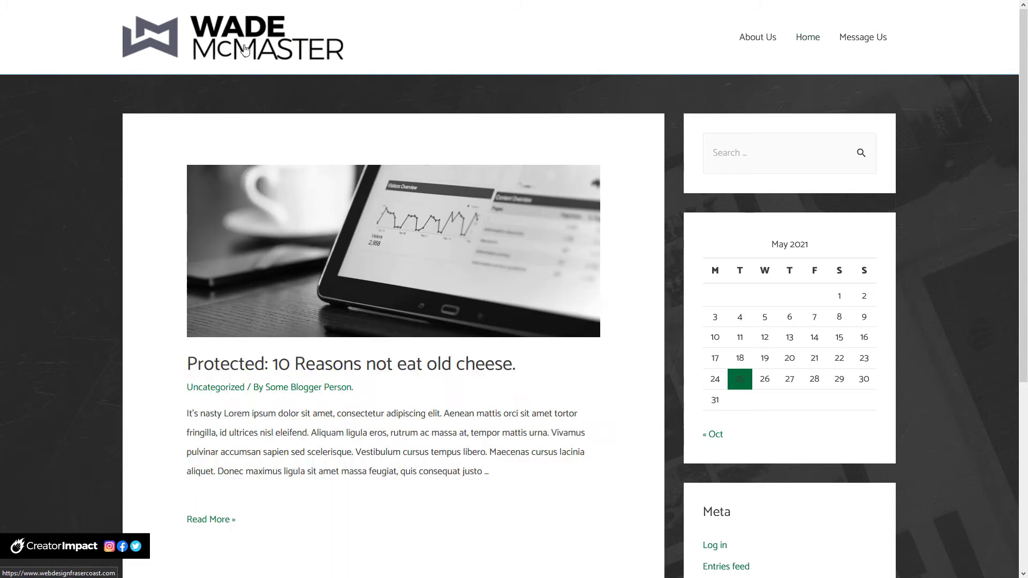
{"action": "left_click_drag", "start_coordinate": [270, 411], "coordinate": [408, 472]}
{"action": "left_click", "coordinate": [255, 538]}
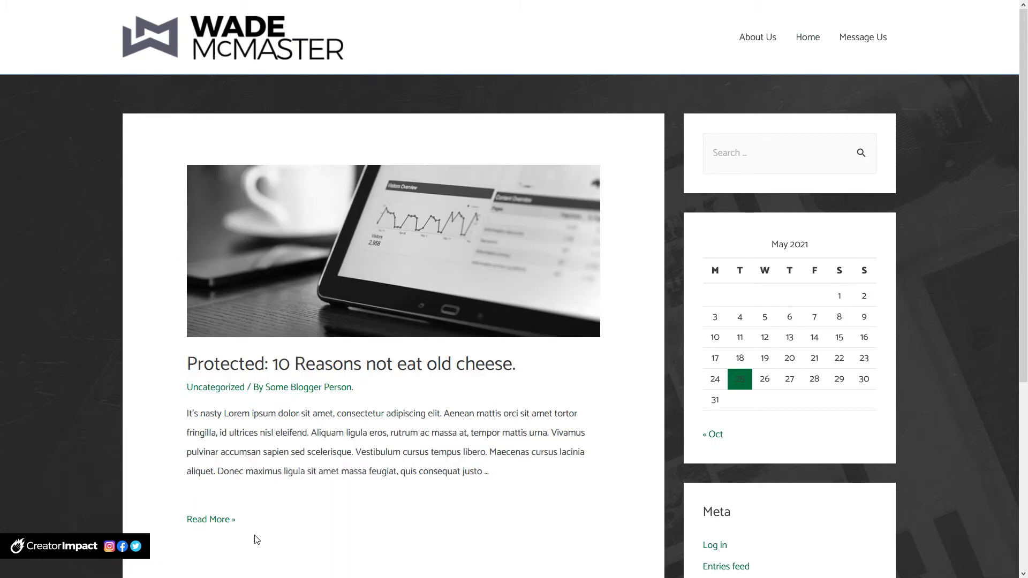
{"action": "left_click", "coordinate": [294, 288]}
{"action": "scroll", "coordinate": [408, 427], "scroll_direction": "down", "scroll_amount": 7}
{"action": "scroll", "coordinate": [434, 458], "scroll_direction": "up", "scroll_amount": 7}
{"action": "scroll", "coordinate": [398, 463], "scroll_direction": "down", "scroll_amount": 10}
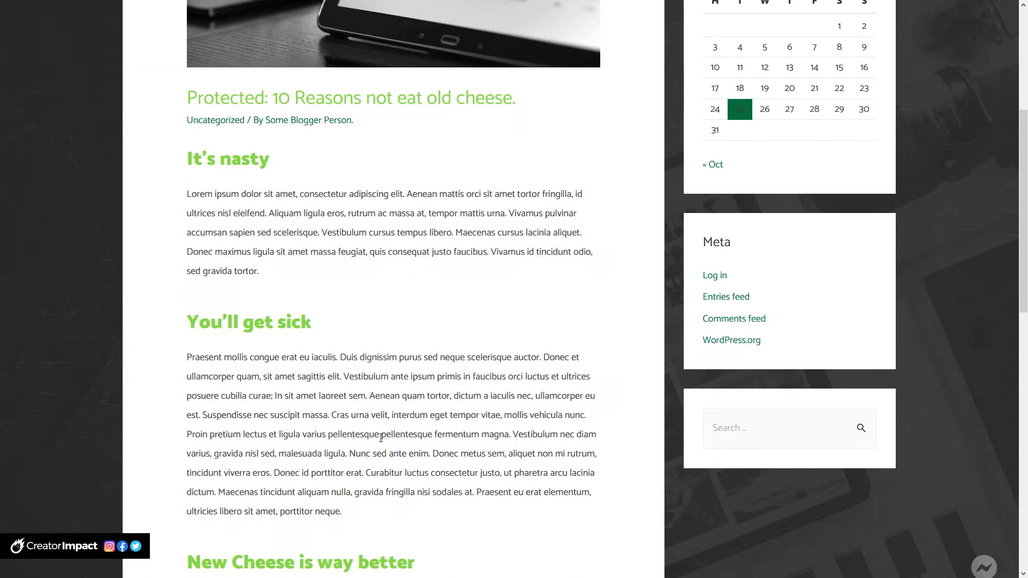
{"action": "scroll", "coordinate": [382, 478], "scroll_direction": "up", "scroll_amount": 10}
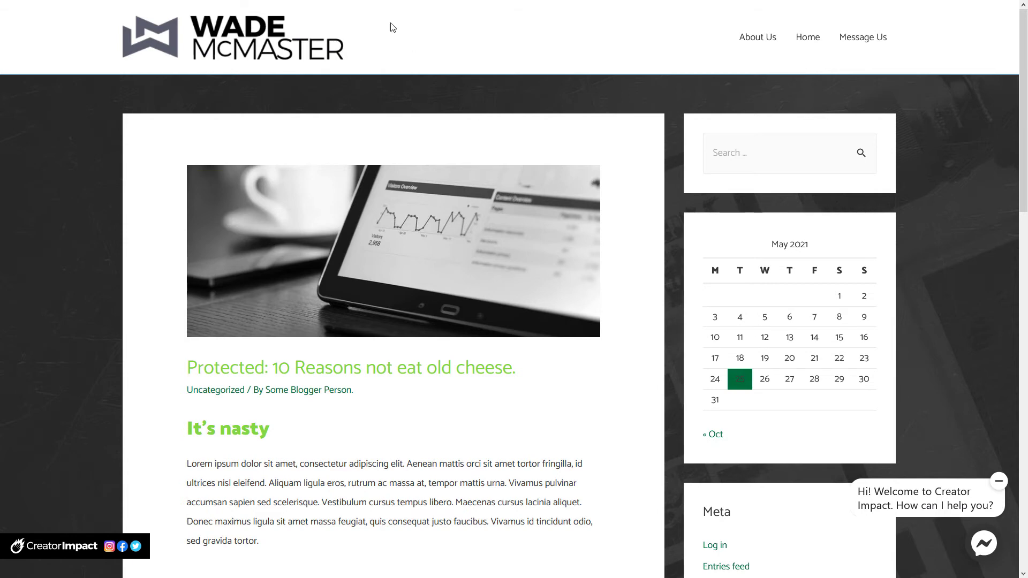
{"action": "mouse_move", "coordinate": [50, 15]}
{"action": "key", "text": "ctrl+Tab"}
Step: Check the cheese post's Password field in Quick Edit, then open All Pages
{"action": "left_click", "coordinate": [30, 32]}
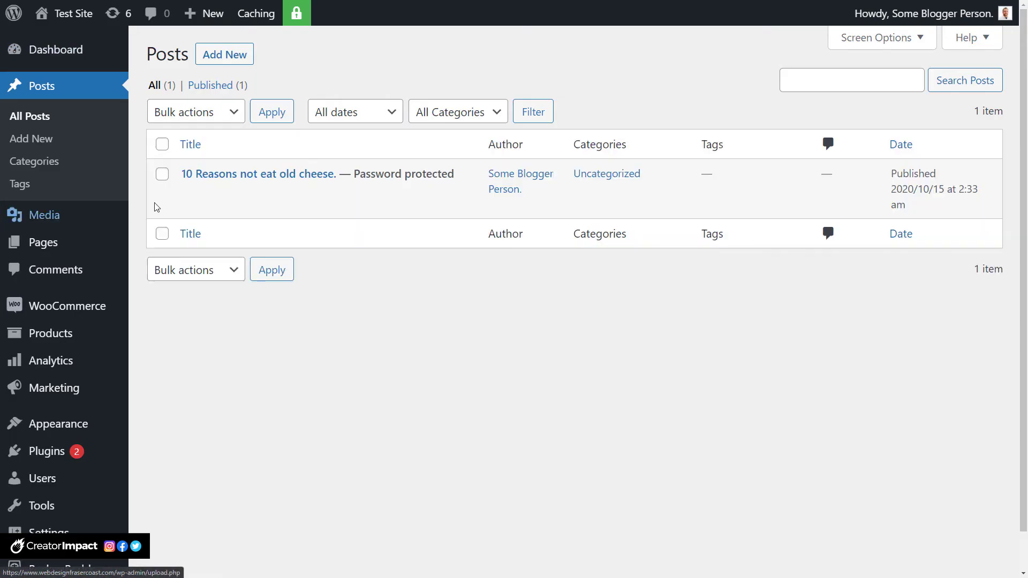
{"action": "left_click", "coordinate": [246, 197]}
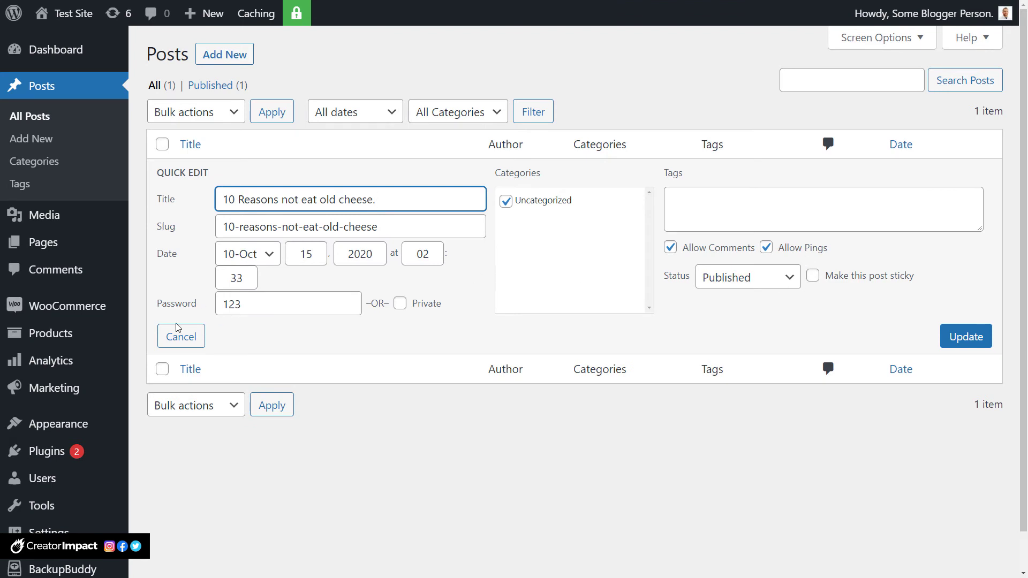
{"action": "left_click", "coordinate": [278, 299]}
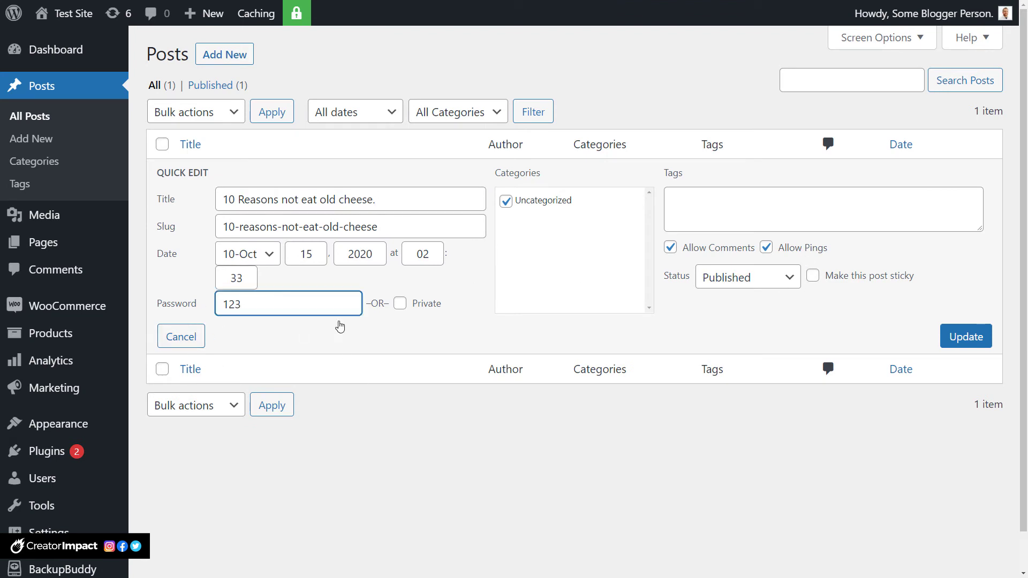
{"action": "left_click", "coordinate": [164, 244]}
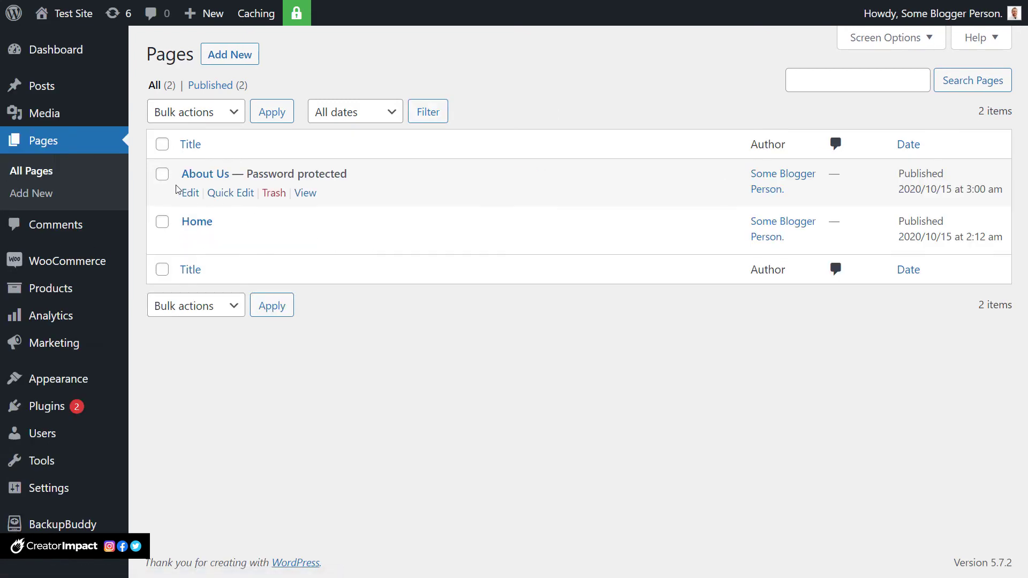
Step: Bulk-edit the About Us and Home pages, inspect the Status options, and leave them at No Change
{"action": "left_click", "coordinate": [162, 173]}
{"action": "left_click", "coordinate": [163, 222]}
{"action": "left_click", "coordinate": [202, 110]}
{"action": "left_click", "coordinate": [172, 144]}
{"action": "left_click", "coordinate": [284, 115]}
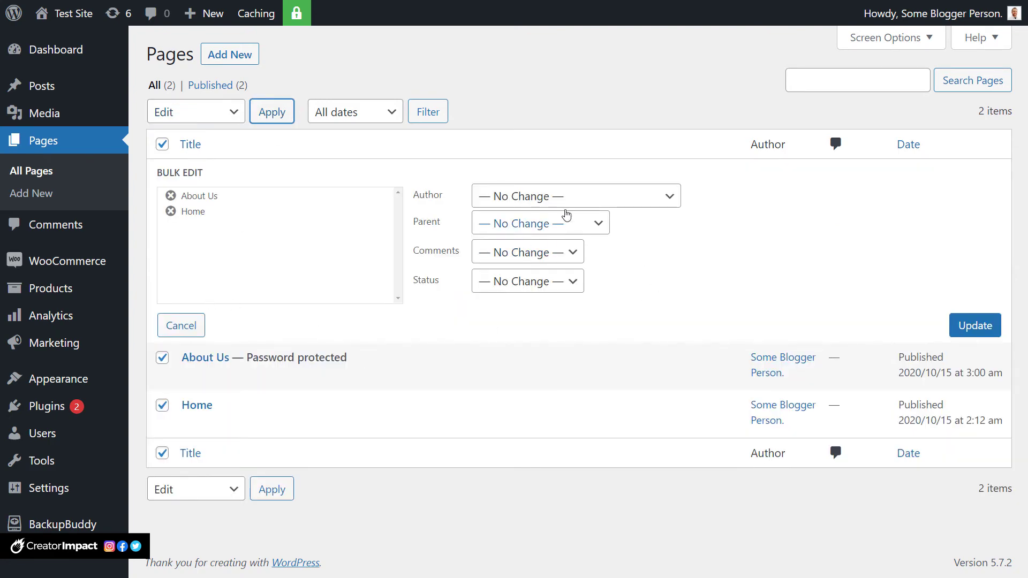
{"action": "left_click", "coordinate": [558, 282]}
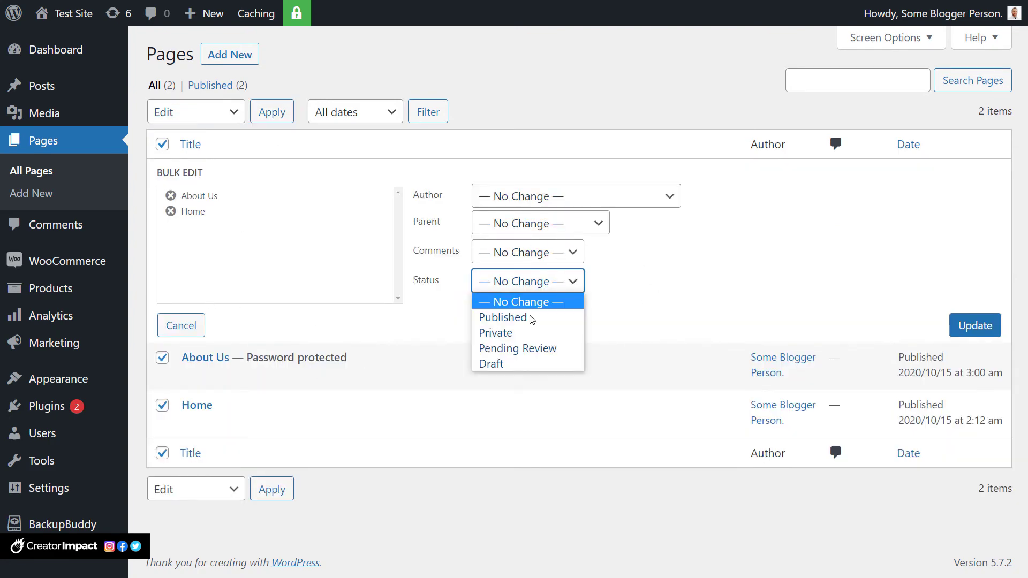
{"action": "left_click", "coordinate": [278, 295]}
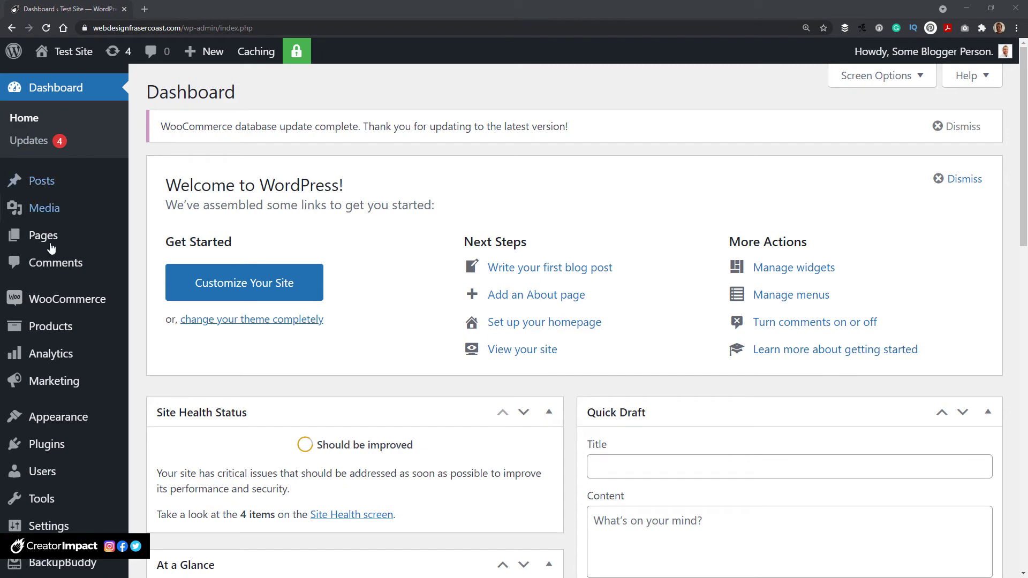
Step: On Add New Plugins, search for 'password protect wordpress lite', correcting a typo
{"action": "mouse_move", "coordinate": [48, 447]}
{"action": "left_click", "coordinate": [144, 464]}
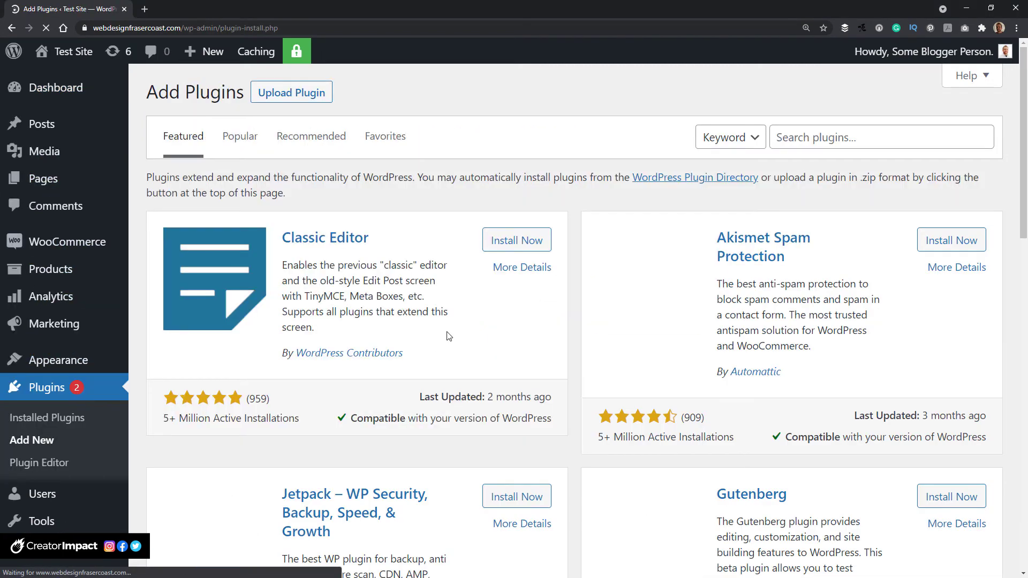
{"action": "left_click", "coordinate": [795, 135]}
{"action": "type", "text": "pas"}
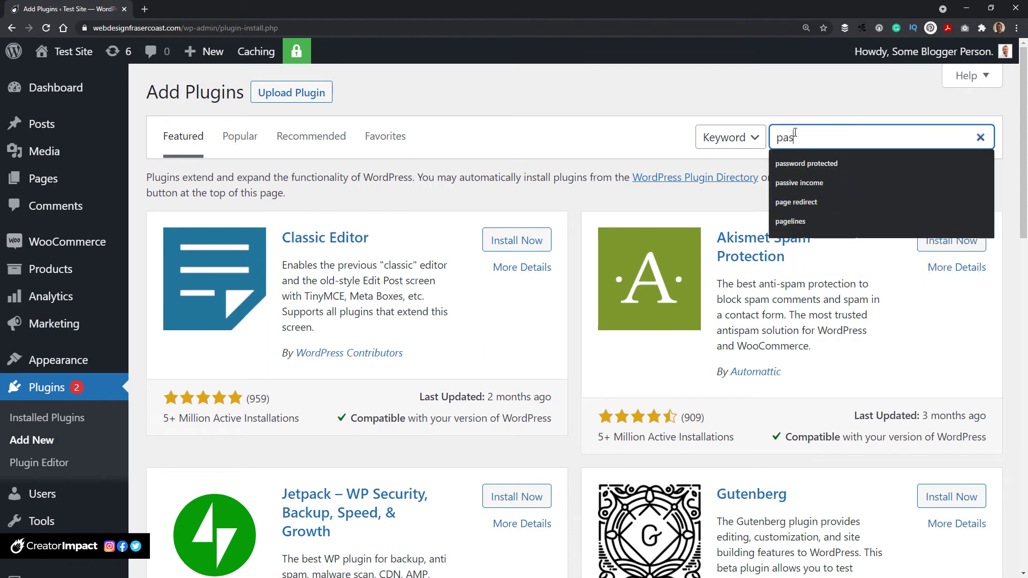
{"action": "type", "text": "sword protext"}
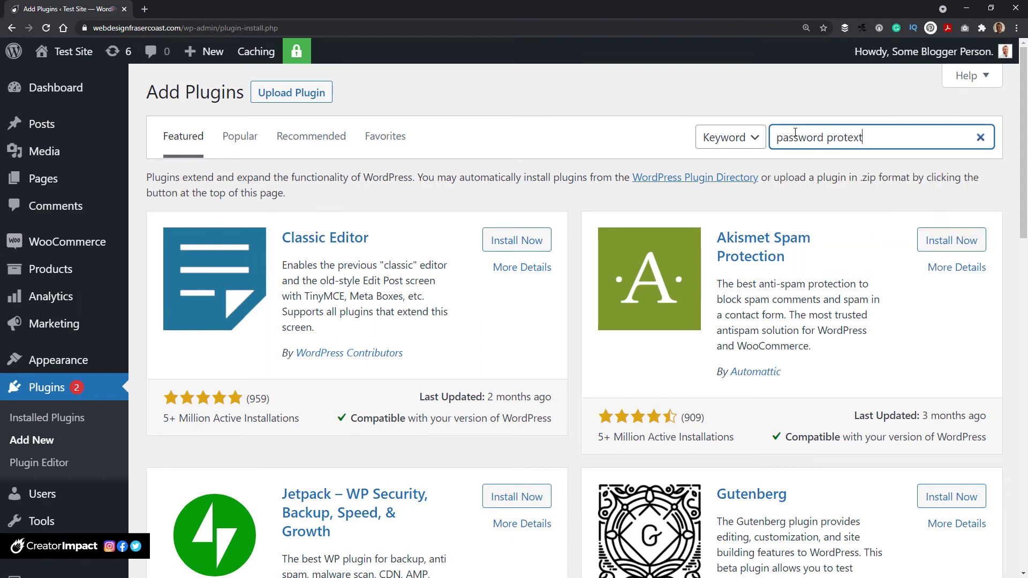
{"action": "key", "text": "BackSpace"}
{"action": "key", "text": "BackSpace"}
{"action": "type", "text": "ct wordpr"}
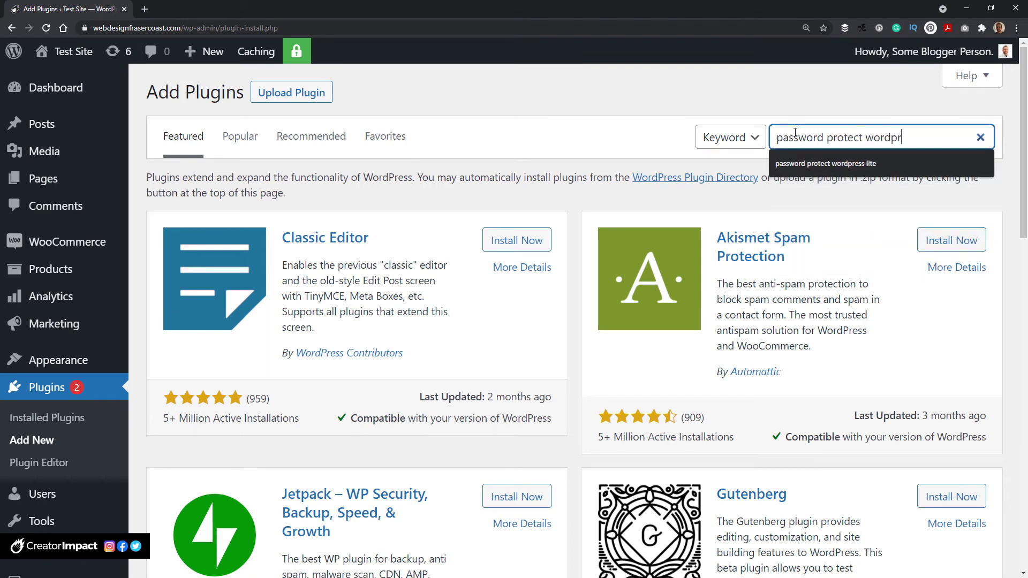
{"action": "type", "text": "ess lite"}
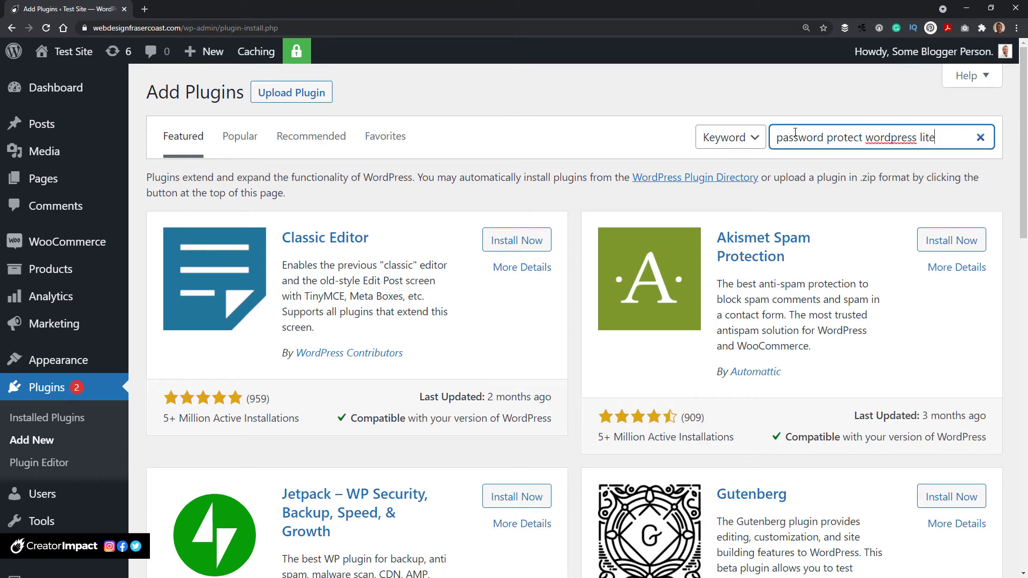
{"action": "key", "text": "Return"}
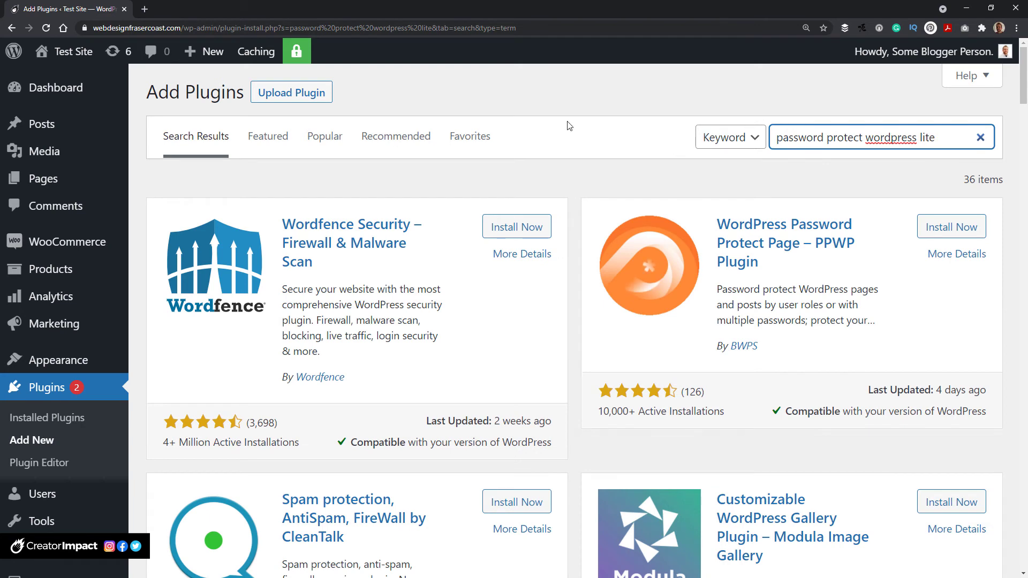
Step: Install and activate the Password Protect WordPress Lite (PPWP) plugin
{"action": "left_click", "coordinate": [938, 227]}
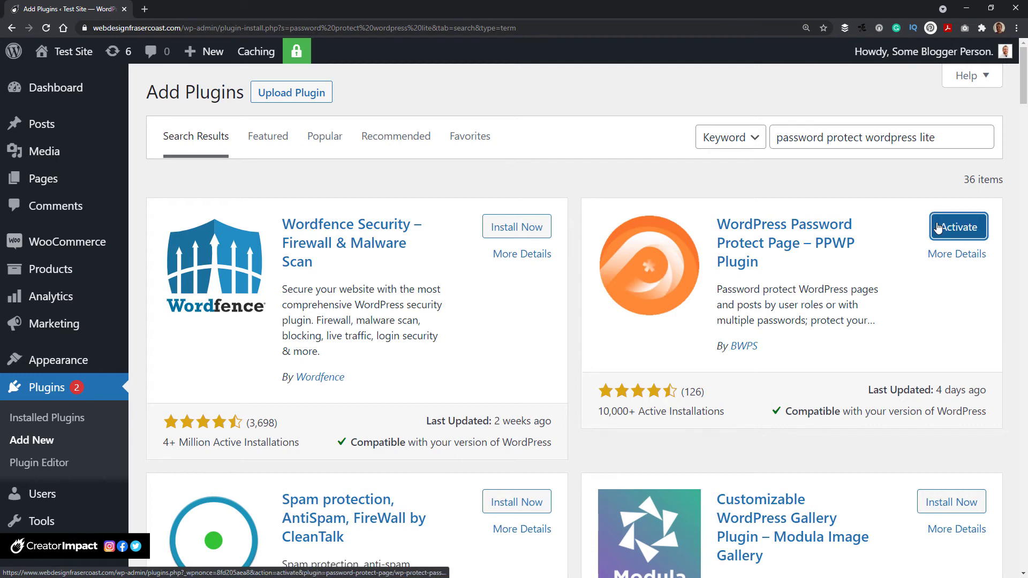
{"action": "left_click", "coordinate": [938, 227]}
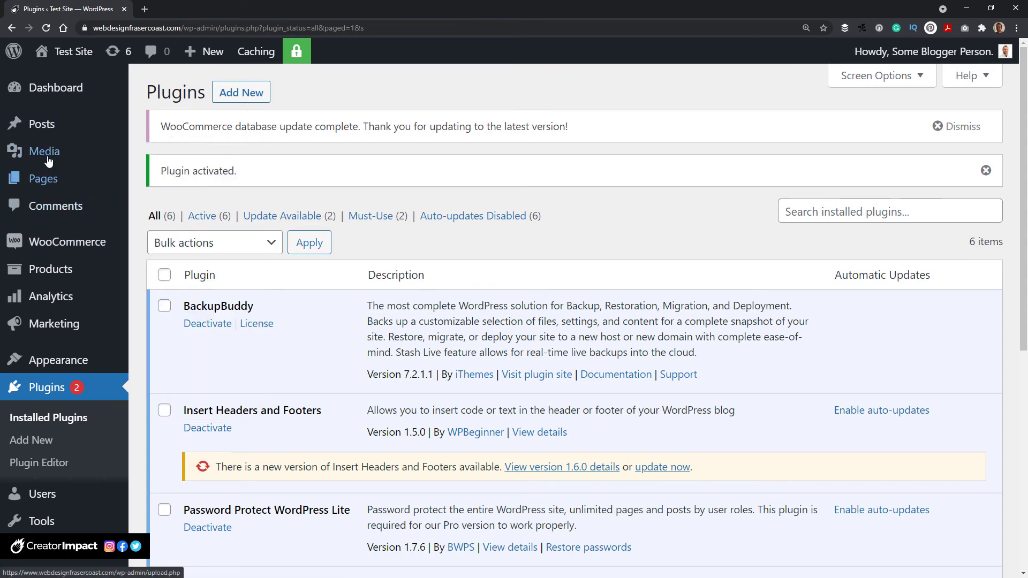
Step: On the Posts > Categories page, switch on Password Protect Categories
{"action": "mouse_move", "coordinate": [48, 125]}
{"action": "left_click", "coordinate": [174, 171]}
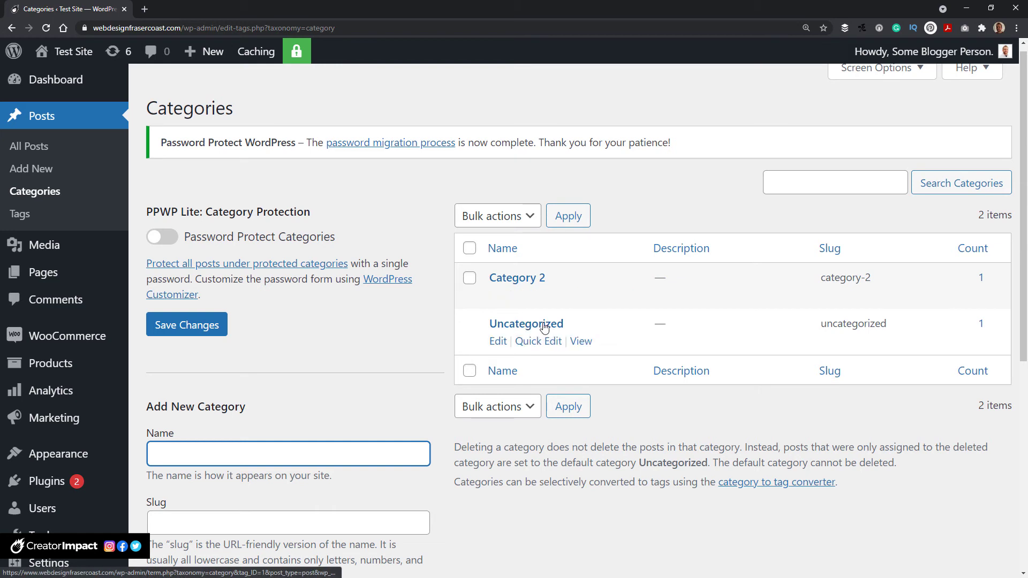
{"action": "left_click", "coordinate": [163, 237]}
Step: Choose Category 2 as the private category and review its category password
{"action": "left_click", "coordinate": [182, 410]}
{"action": "left_click", "coordinate": [161, 353]}
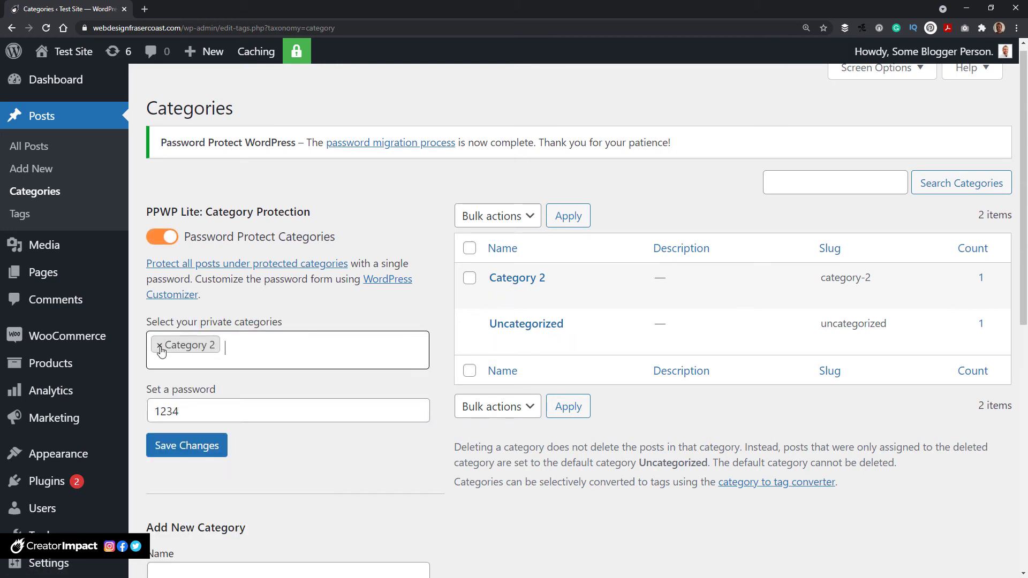
{"action": "left_click", "coordinate": [177, 350]}
{"action": "left_click", "coordinate": [159, 346]}
{"action": "left_click", "coordinate": [173, 384]}
{"action": "left_click", "coordinate": [245, 345]}
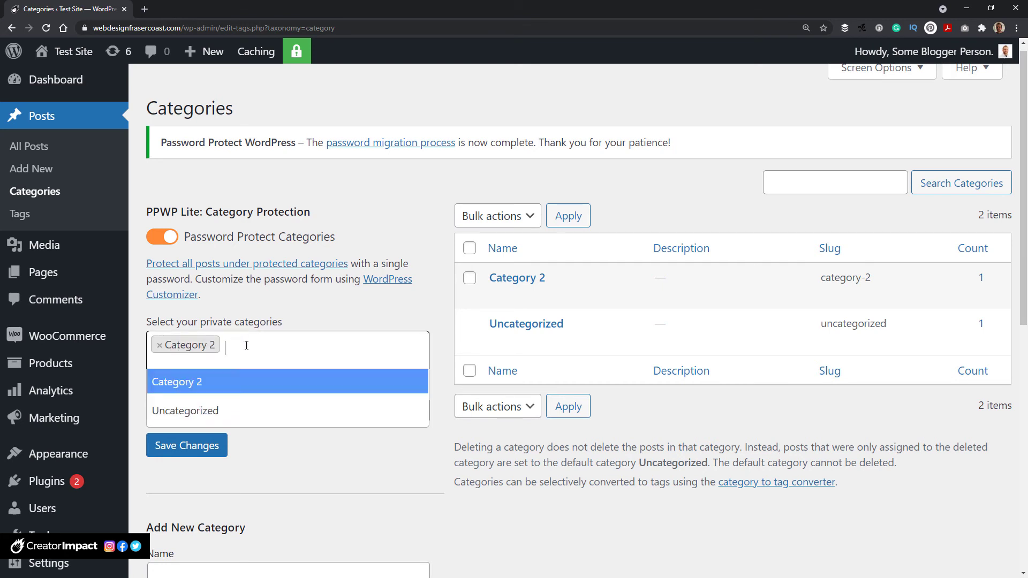
{"action": "left_click", "coordinate": [258, 350]}
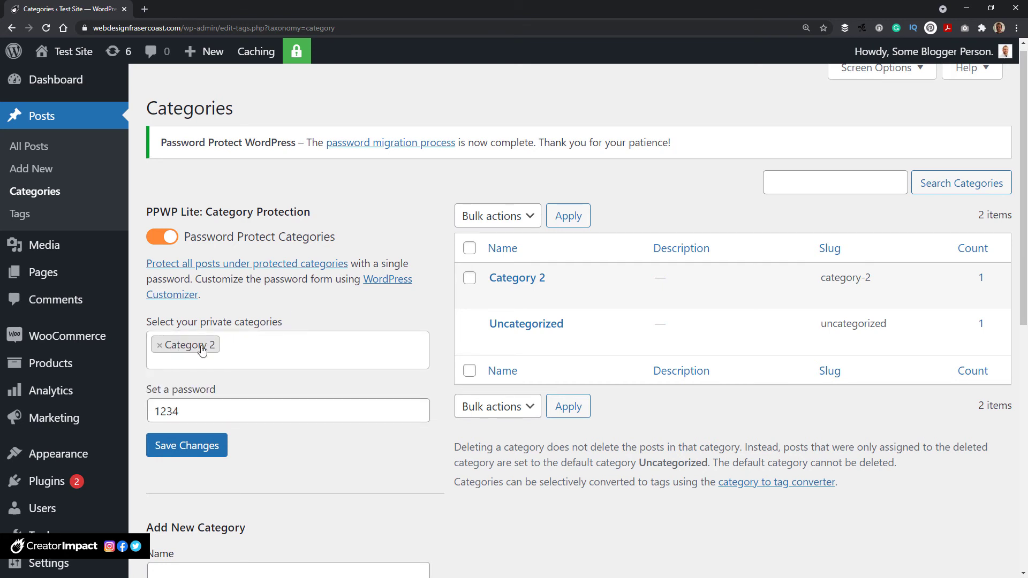
{"action": "left_click", "coordinate": [161, 345]}
{"action": "left_click", "coordinate": [273, 356]}
{"action": "left_click", "coordinate": [225, 350]}
{"action": "left_click", "coordinate": [170, 382]}
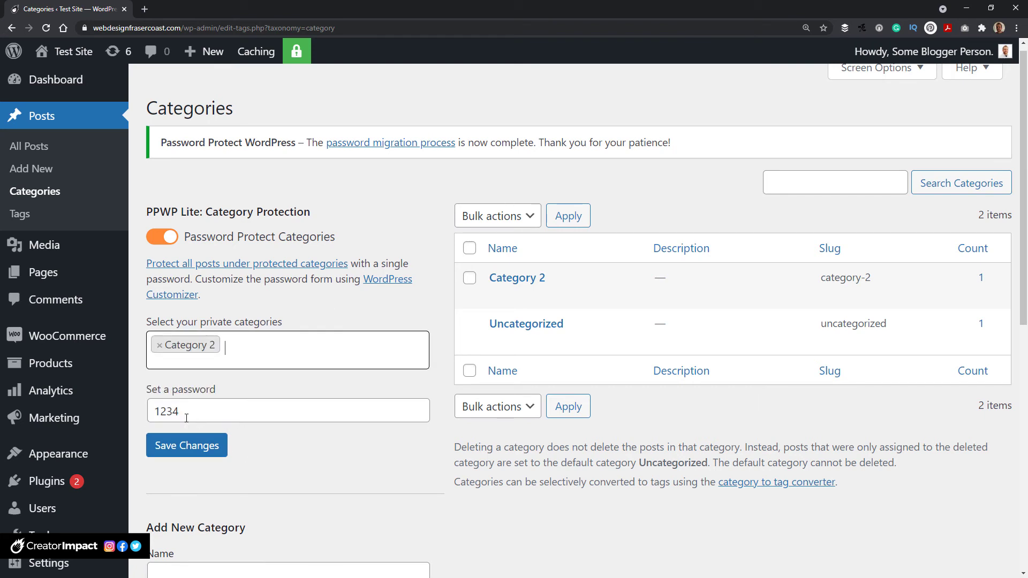
{"action": "left_click_drag", "start_coordinate": [159, 412], "coordinate": [188, 412]}
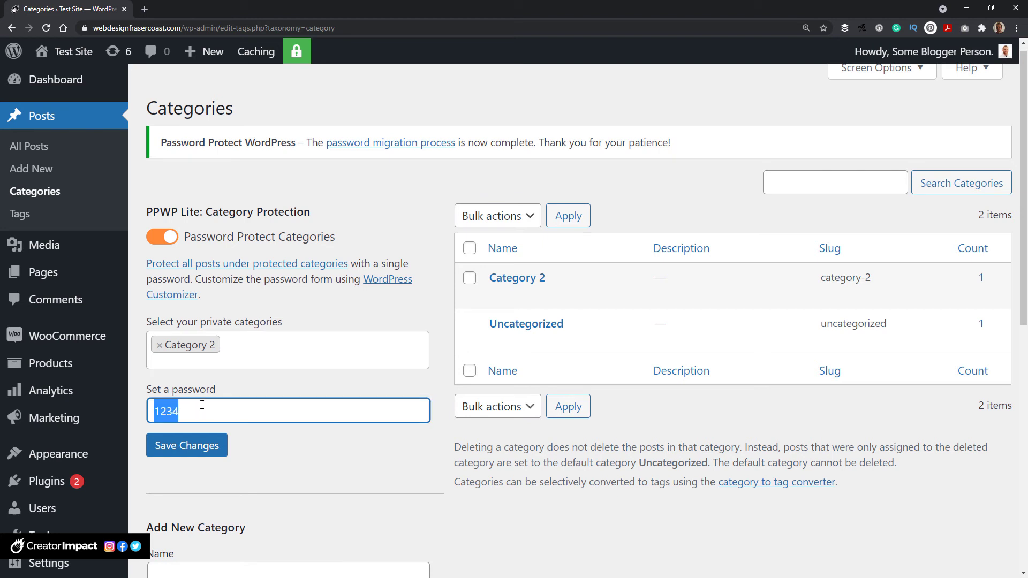
{"action": "left_click", "coordinate": [222, 417]}
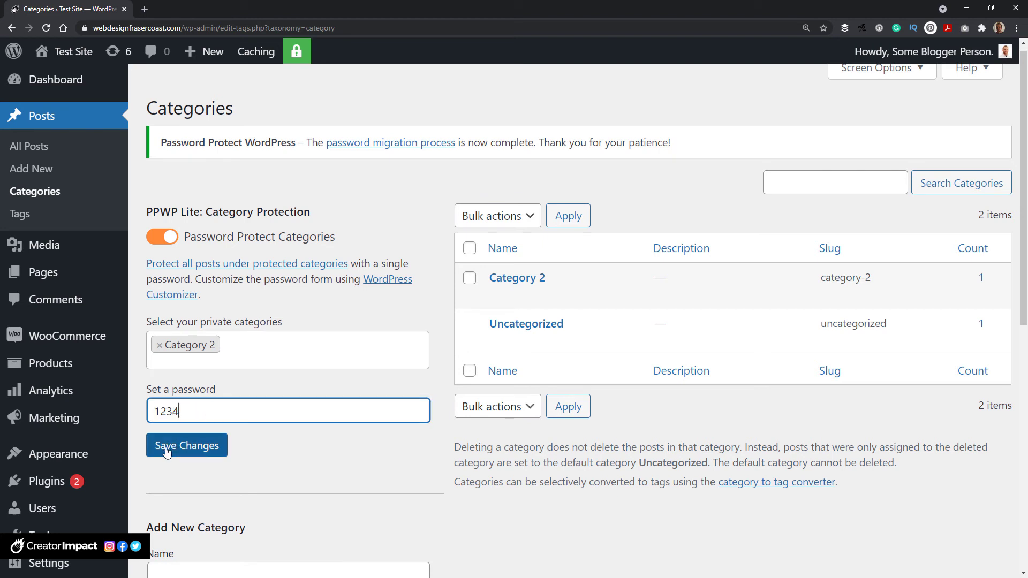
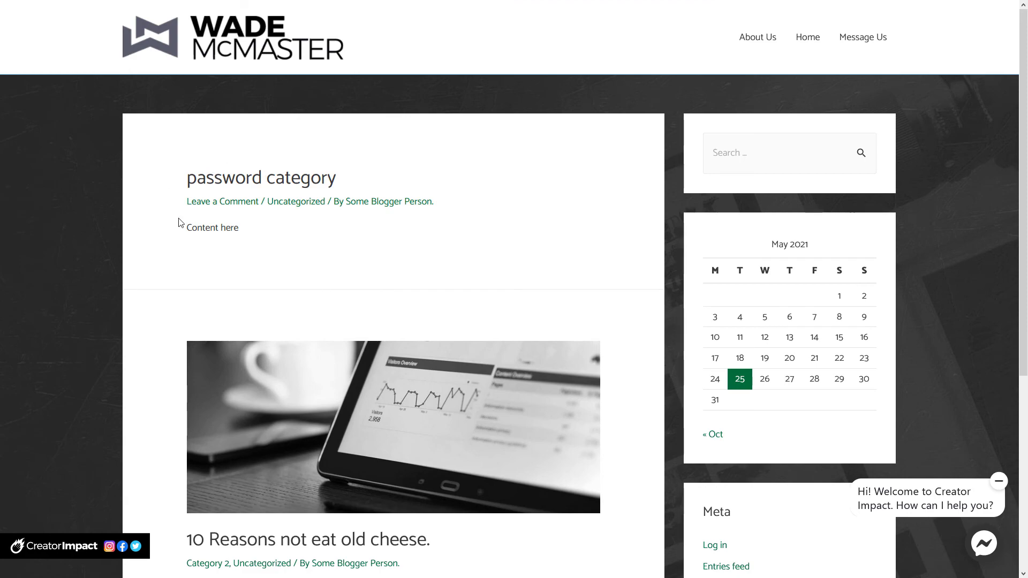
Step: View the live 'password category' post page, then return to the editor's post-published panel
{"action": "scroll", "coordinate": [279, 208], "scroll_direction": "down", "scroll_amount": 2}
{"action": "scroll", "coordinate": [276, 214], "scroll_direction": "up", "scroll_amount": 2}
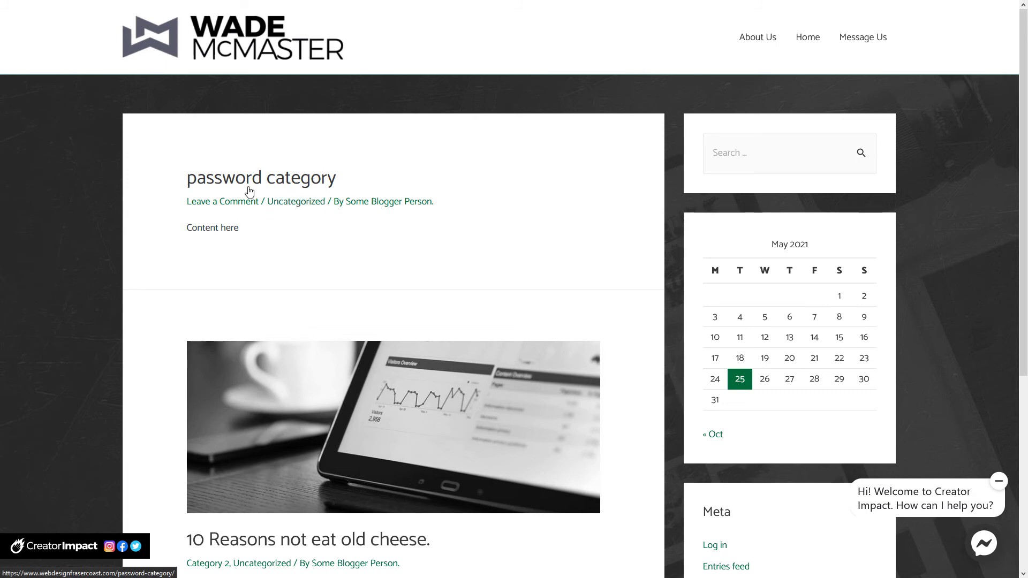
{"action": "left_click", "coordinate": [280, 185]}
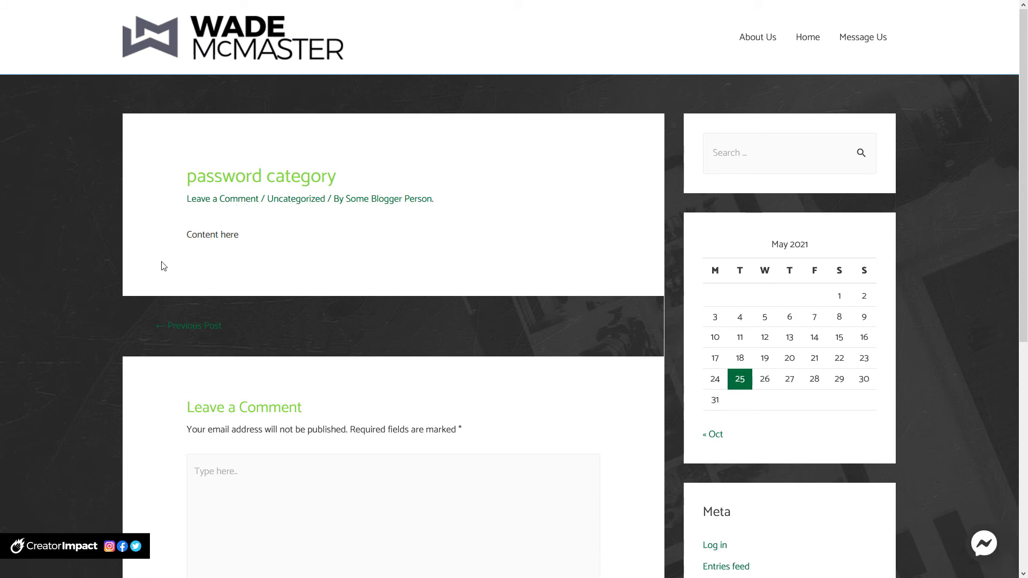
{"action": "key", "text": "alt+Left"}
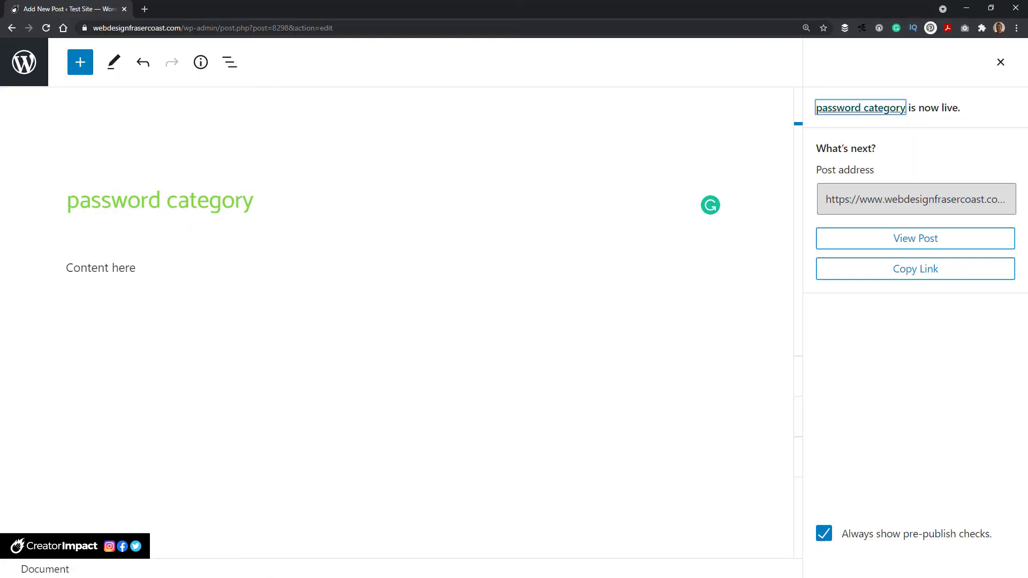
Step: Switch the post's category from Uncategorized to Category 2 and update the published post
{"action": "left_click", "coordinate": [1000, 62]}
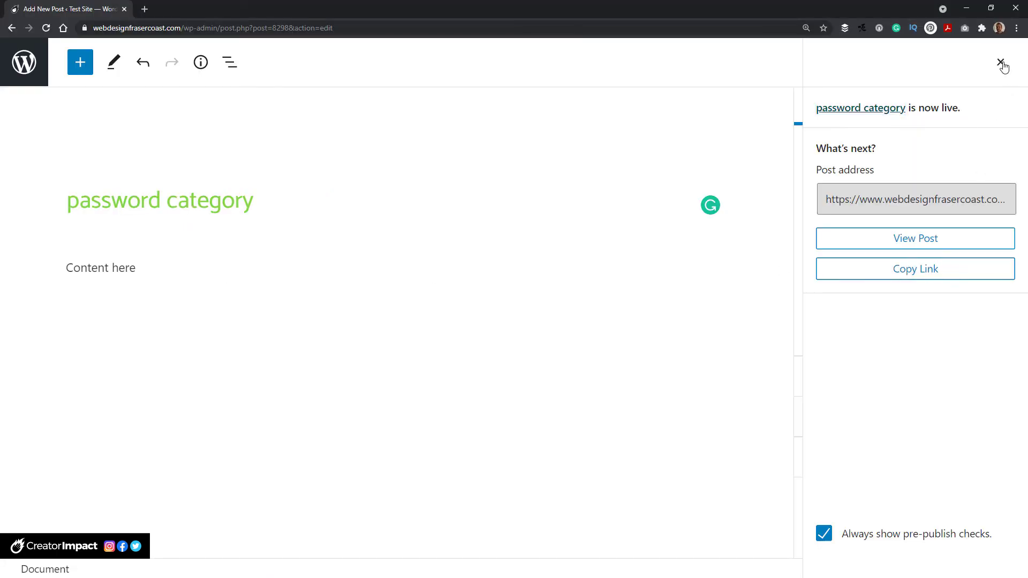
{"action": "left_click", "coordinate": [863, 412]}
{"action": "scroll", "coordinate": [866, 412], "scroll_direction": "down", "scroll_amount": 3}
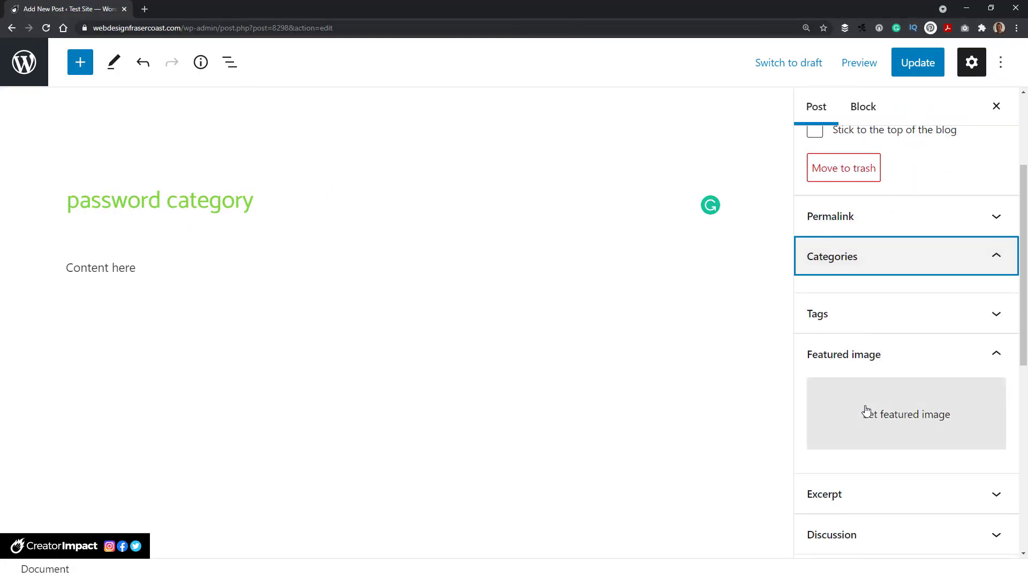
{"action": "left_click", "coordinate": [995, 256]}
{"action": "left_click", "coordinate": [995, 256]}
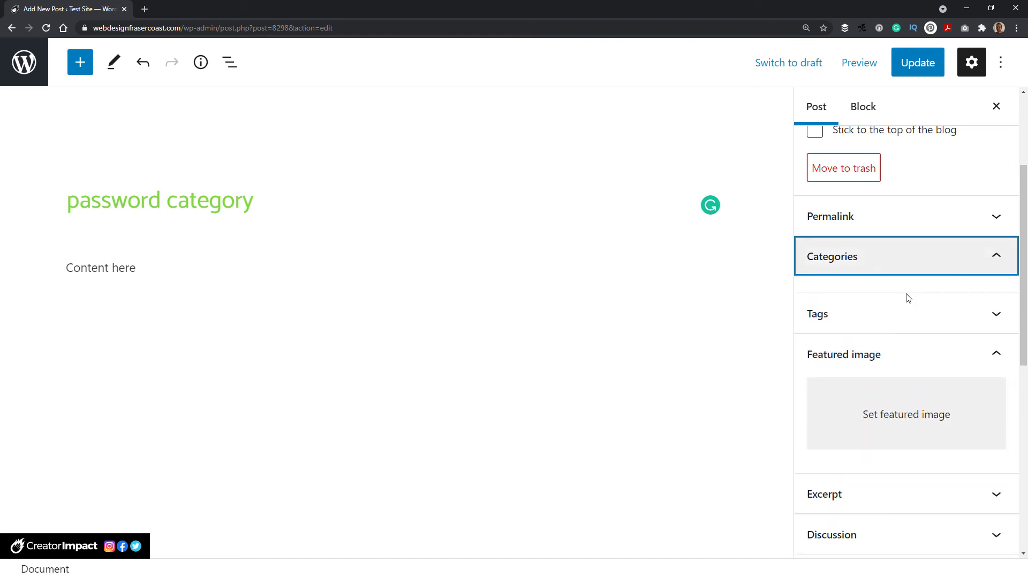
{"action": "left_click", "coordinate": [814, 312]}
{"action": "left_click", "coordinate": [814, 289]}
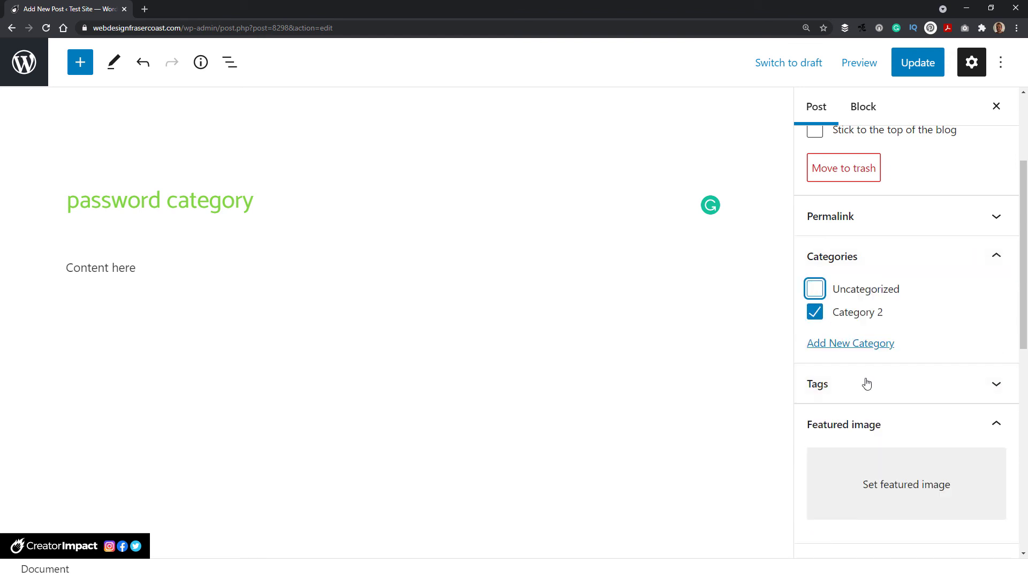
{"action": "left_click", "coordinate": [923, 60]}
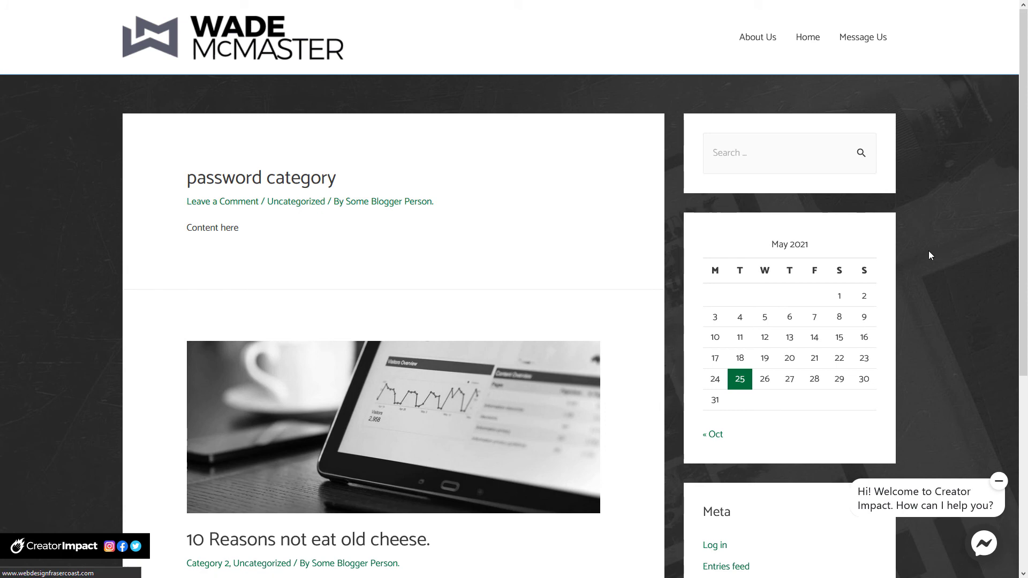
Step: Reload the blog, open the protected 'password category' post, and submit the post password
{"action": "key", "text": "F5"}
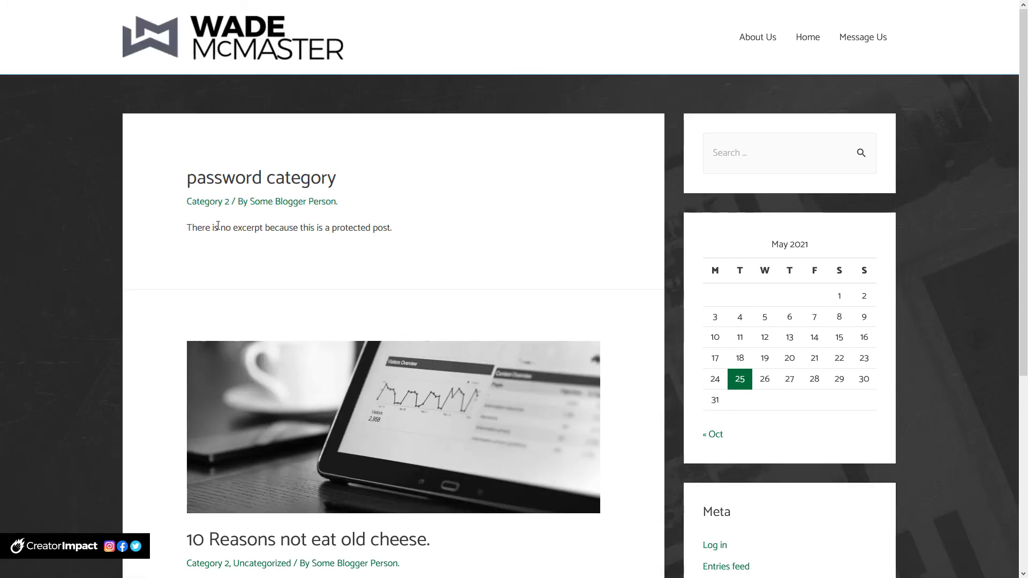
{"action": "left_click_drag", "start_coordinate": [192, 228], "coordinate": [378, 227]}
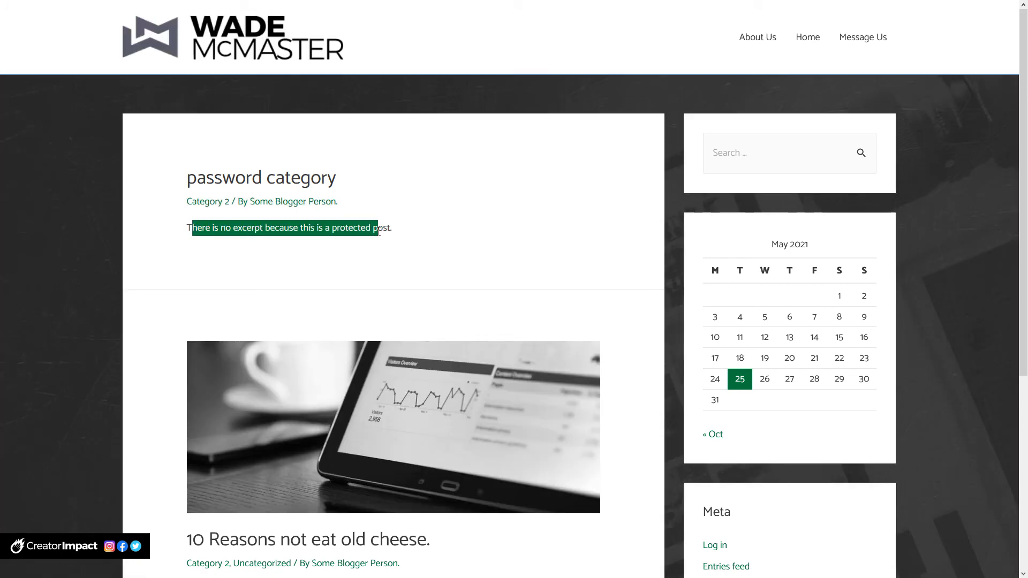
{"action": "left_click", "coordinate": [270, 180]}
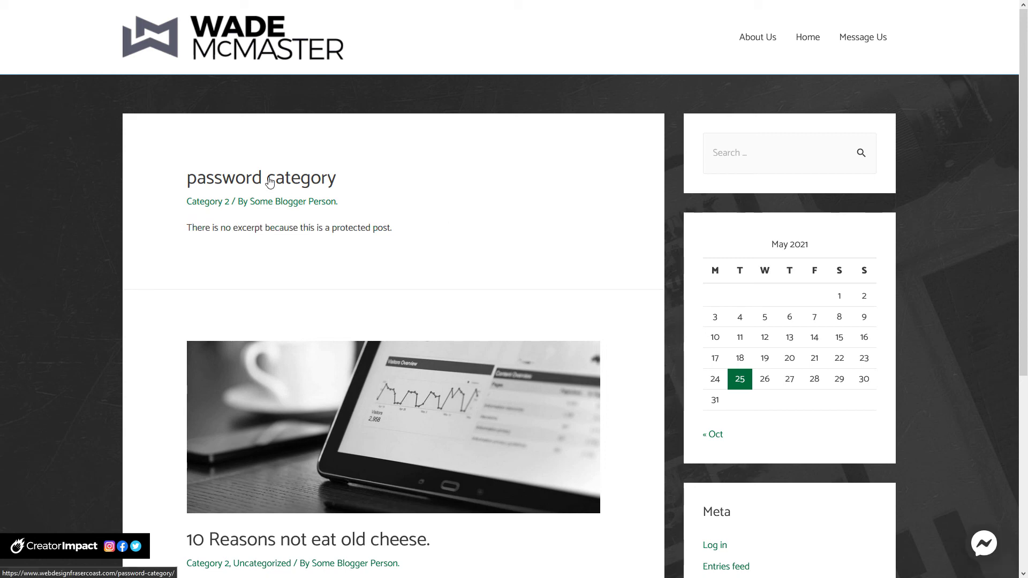
{"action": "left_click", "coordinate": [370, 263]}
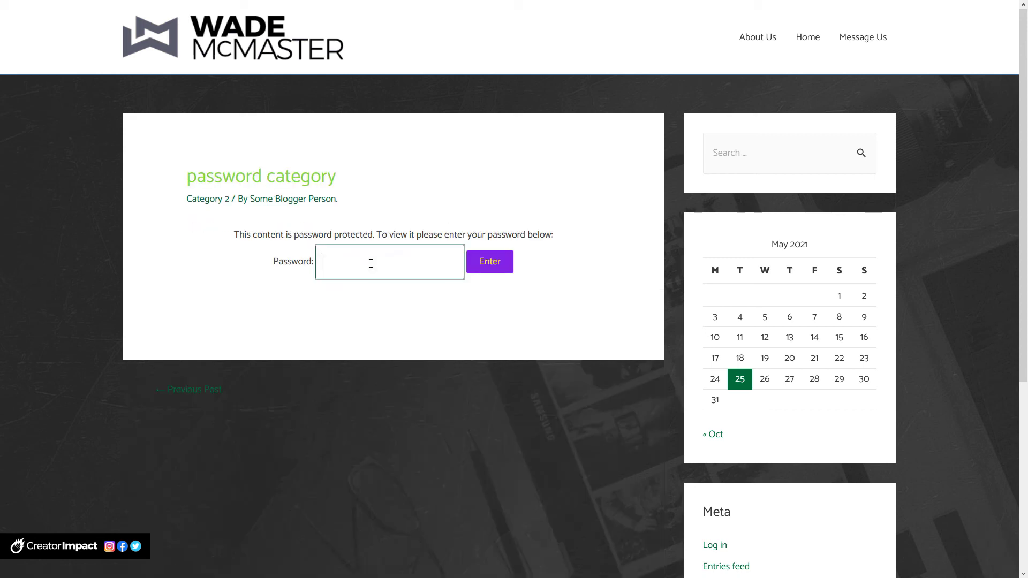
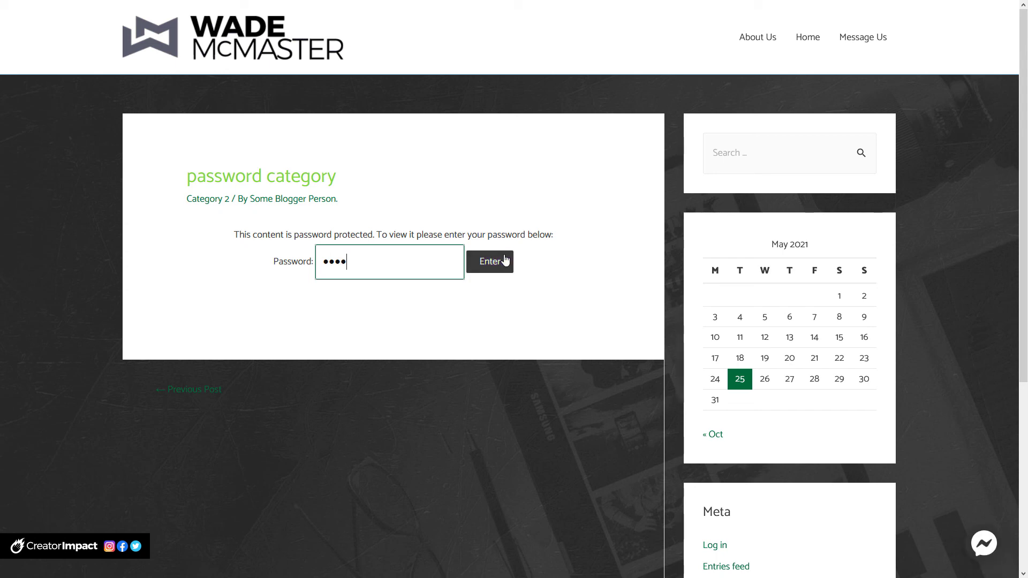
{"action": "left_click", "coordinate": [505, 260]}
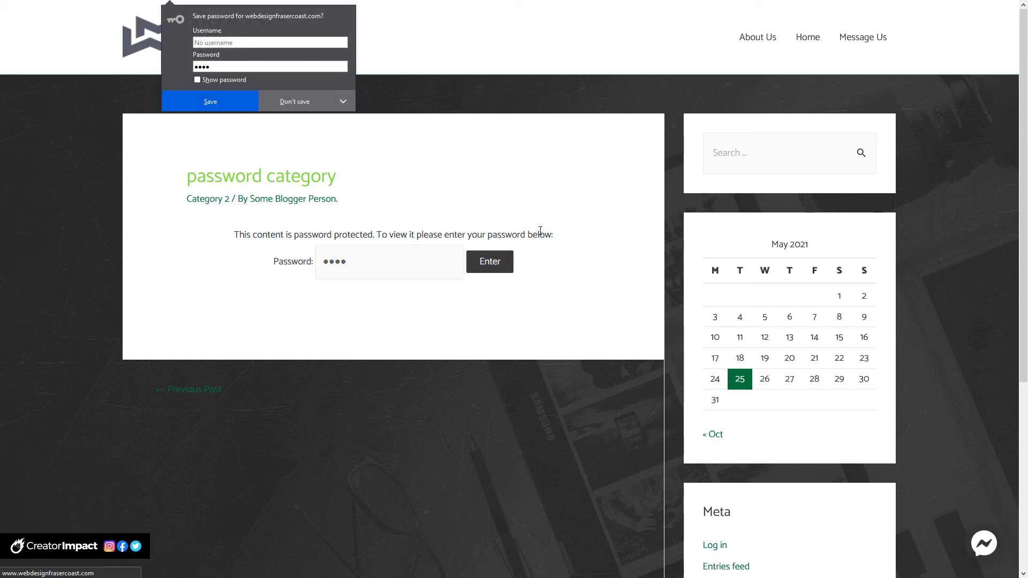